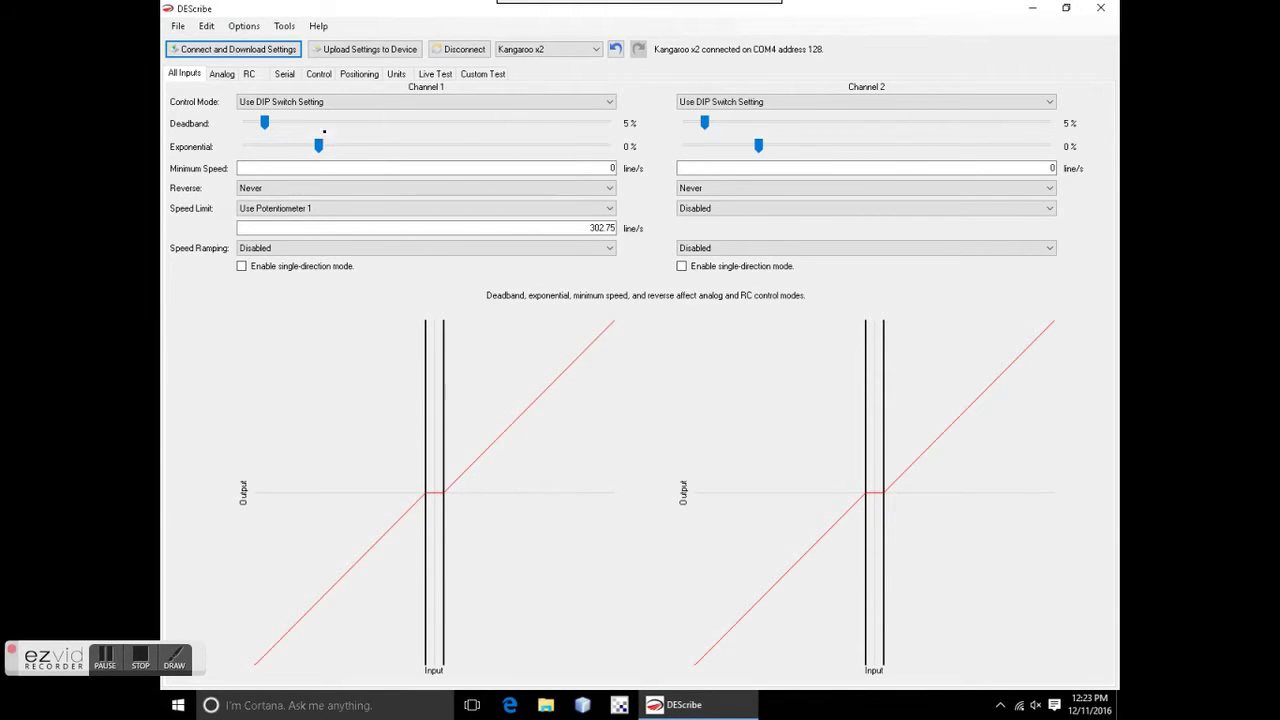
Step: Review the analog, RC and serial settings, including the address and baud rate options for Packet Serial and Sabertooth
click(222, 74)
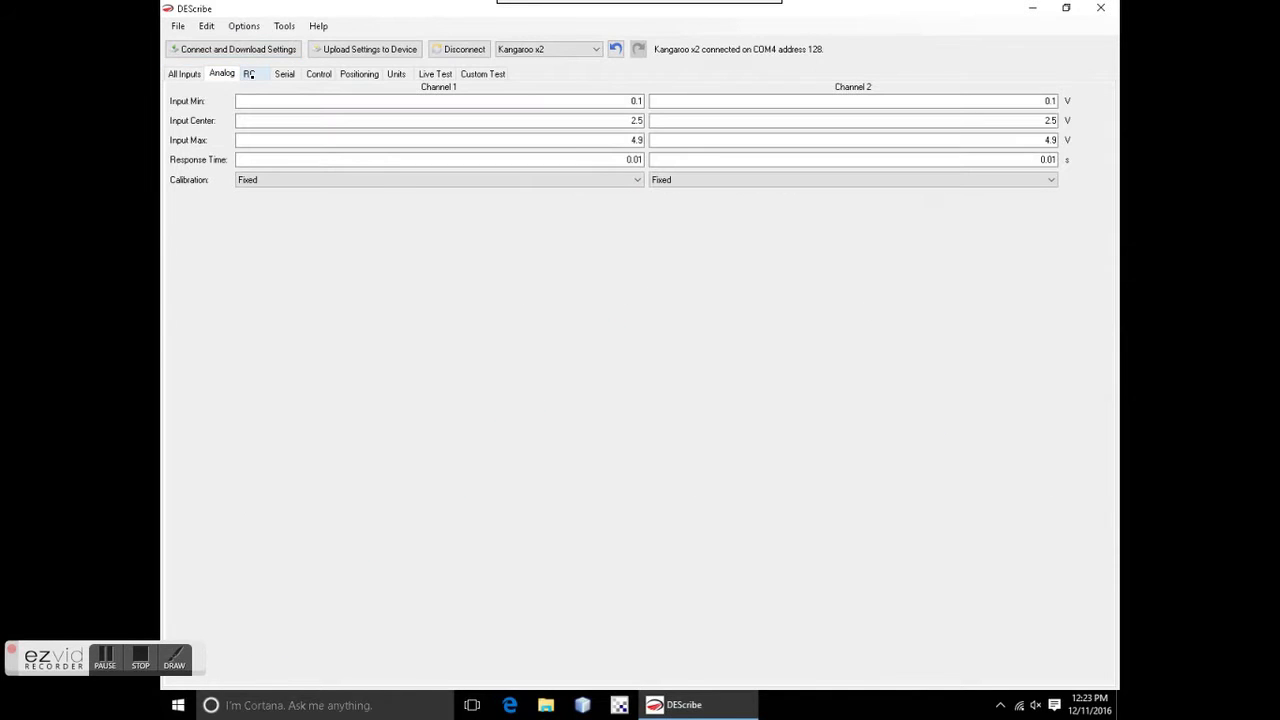
click(250, 75)
click(284, 74)
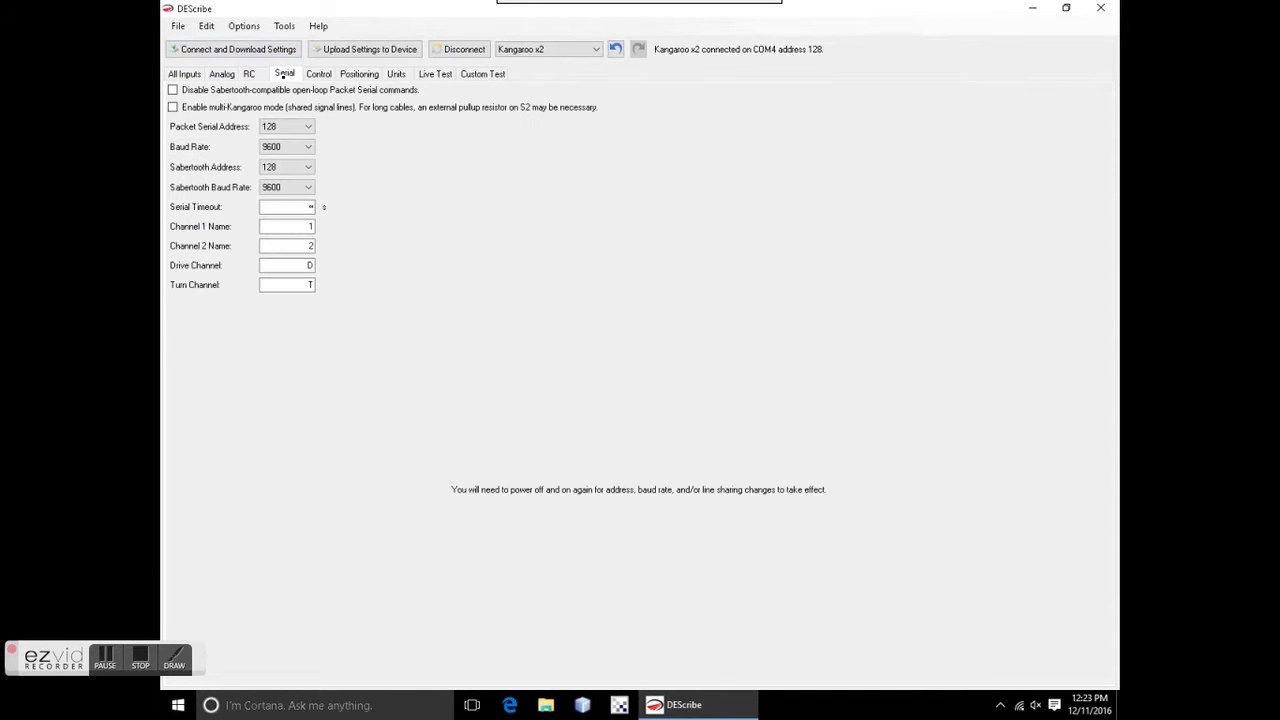
click(290, 128)
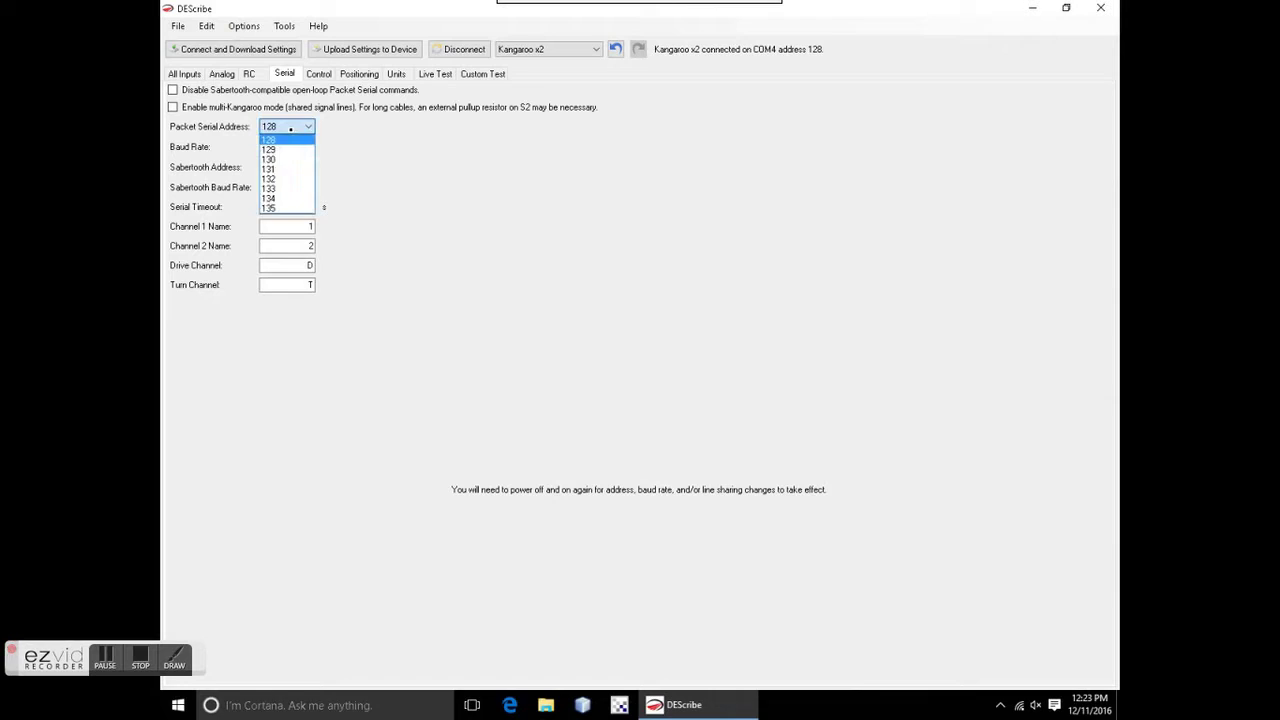
click(290, 128)
click(296, 148)
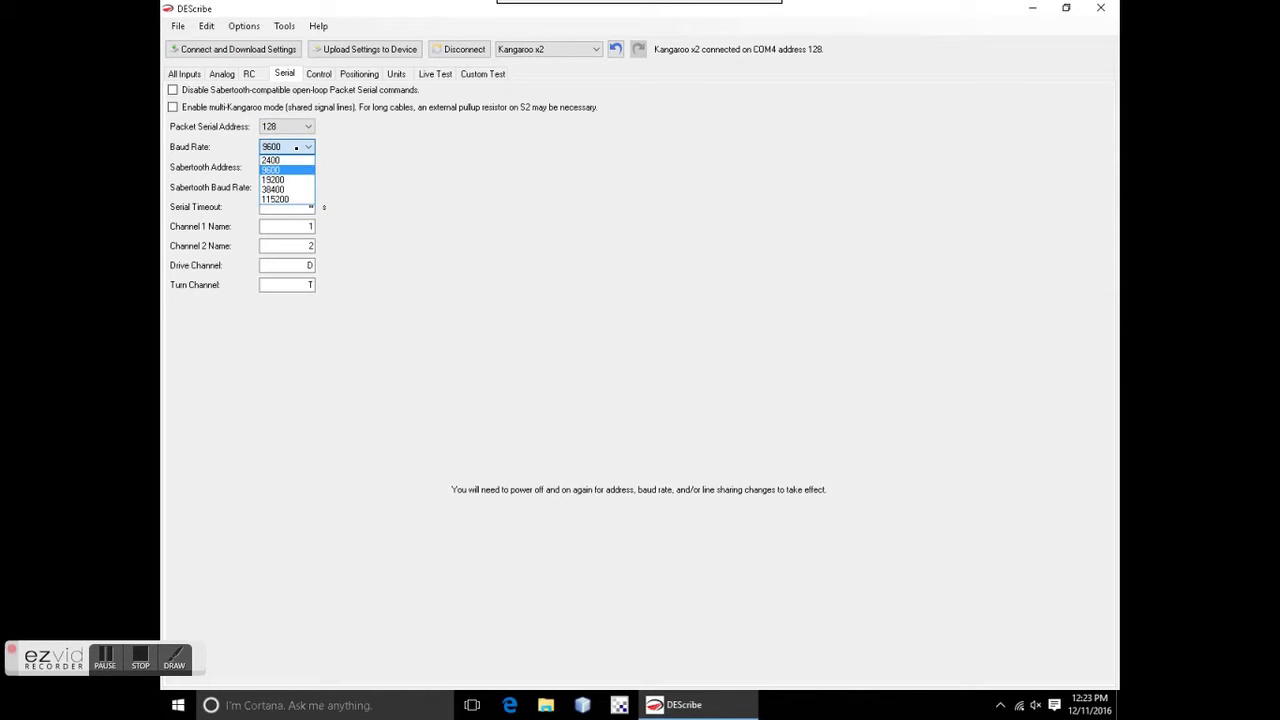
click(296, 148)
click(295, 166)
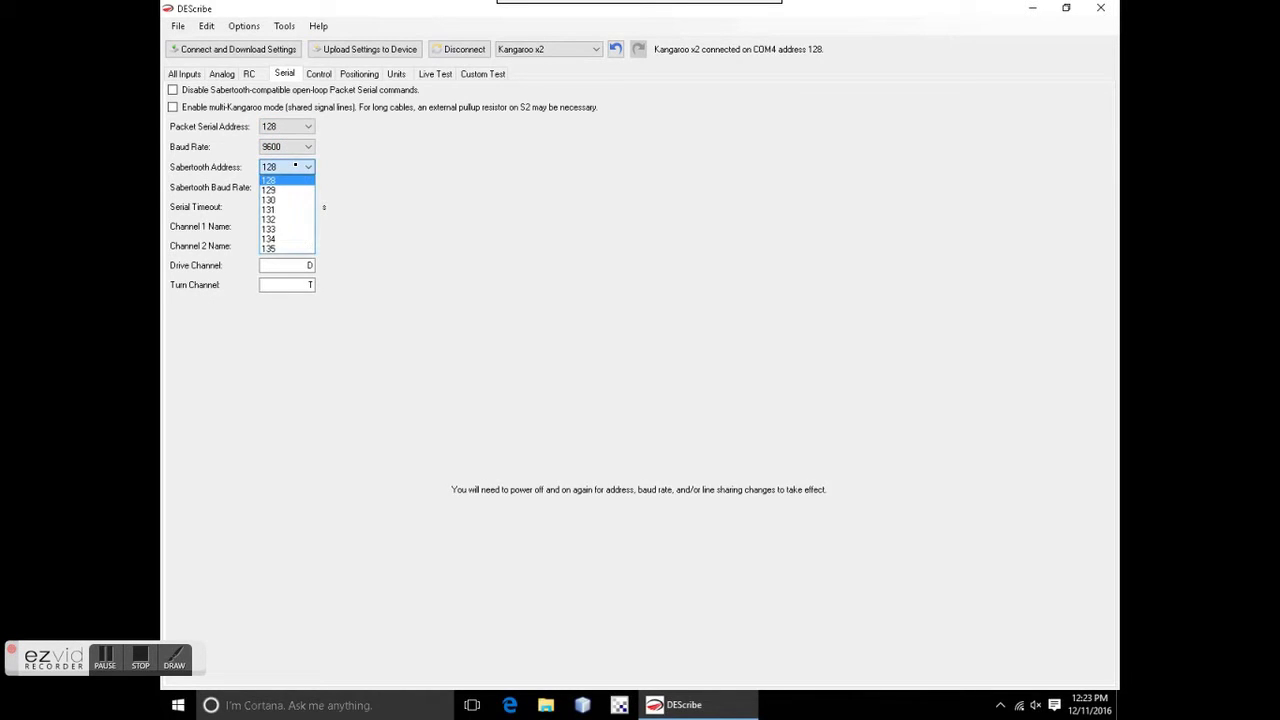
click(295, 166)
key(shift+Tab)
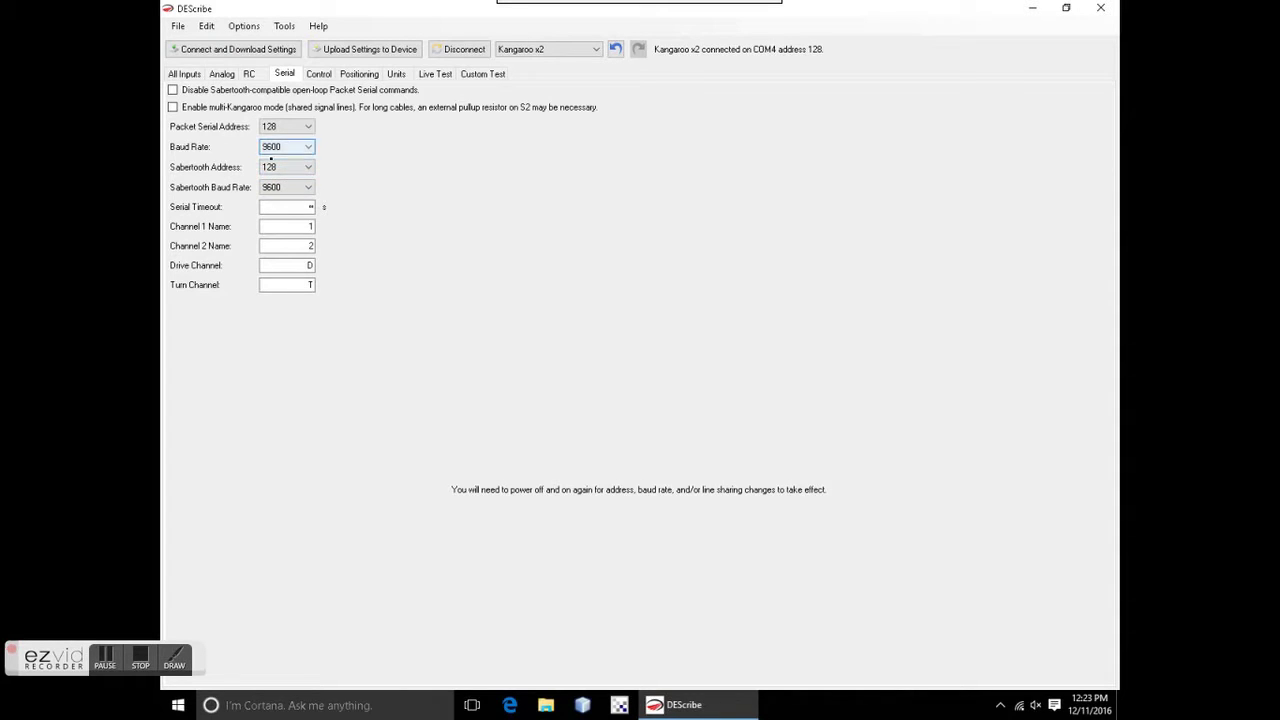
click(285, 187)
click(285, 187)
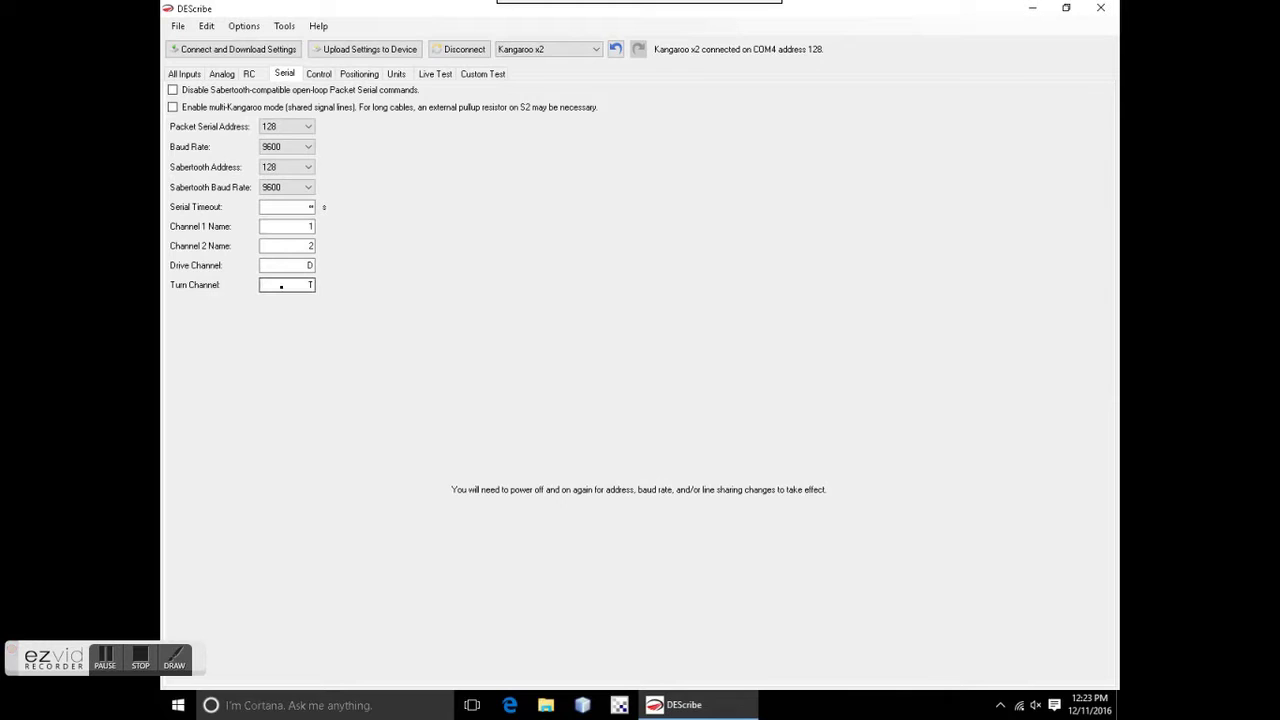
click(281, 286)
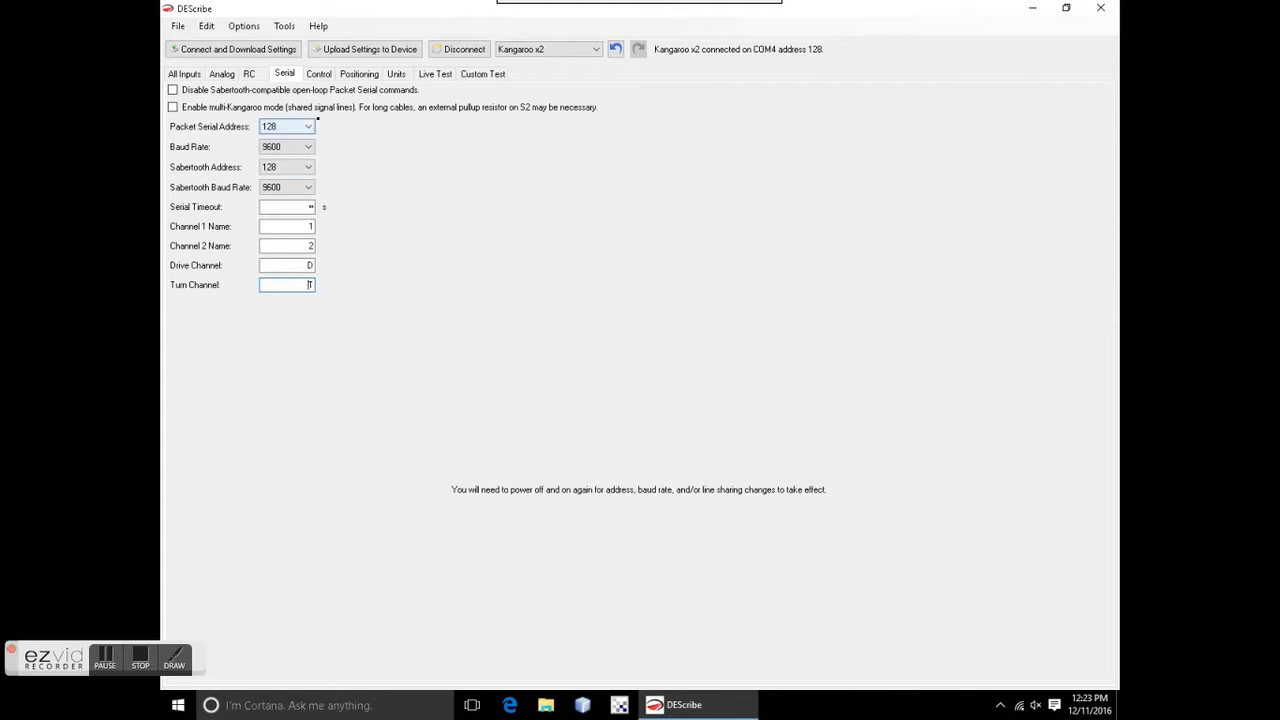
Step: Examine the control settings with the advanced section expanded, including the available feedback source and mixing options
click(321, 75)
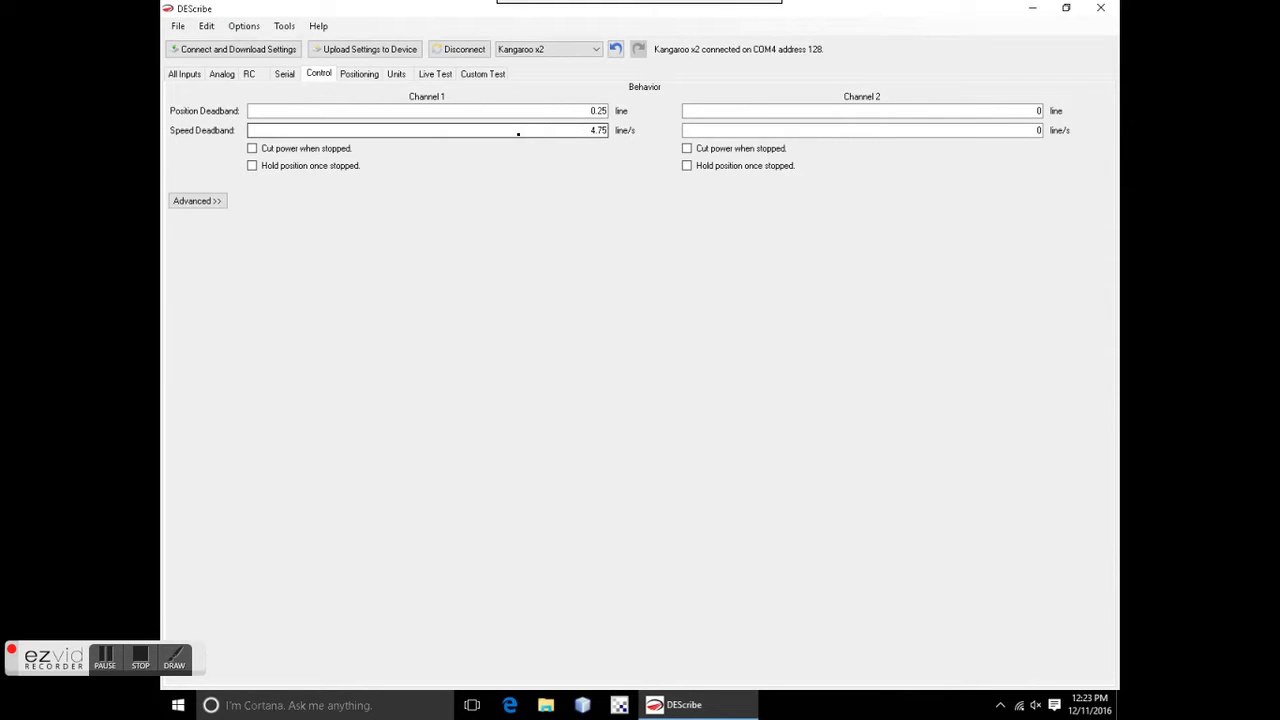
click(220, 200)
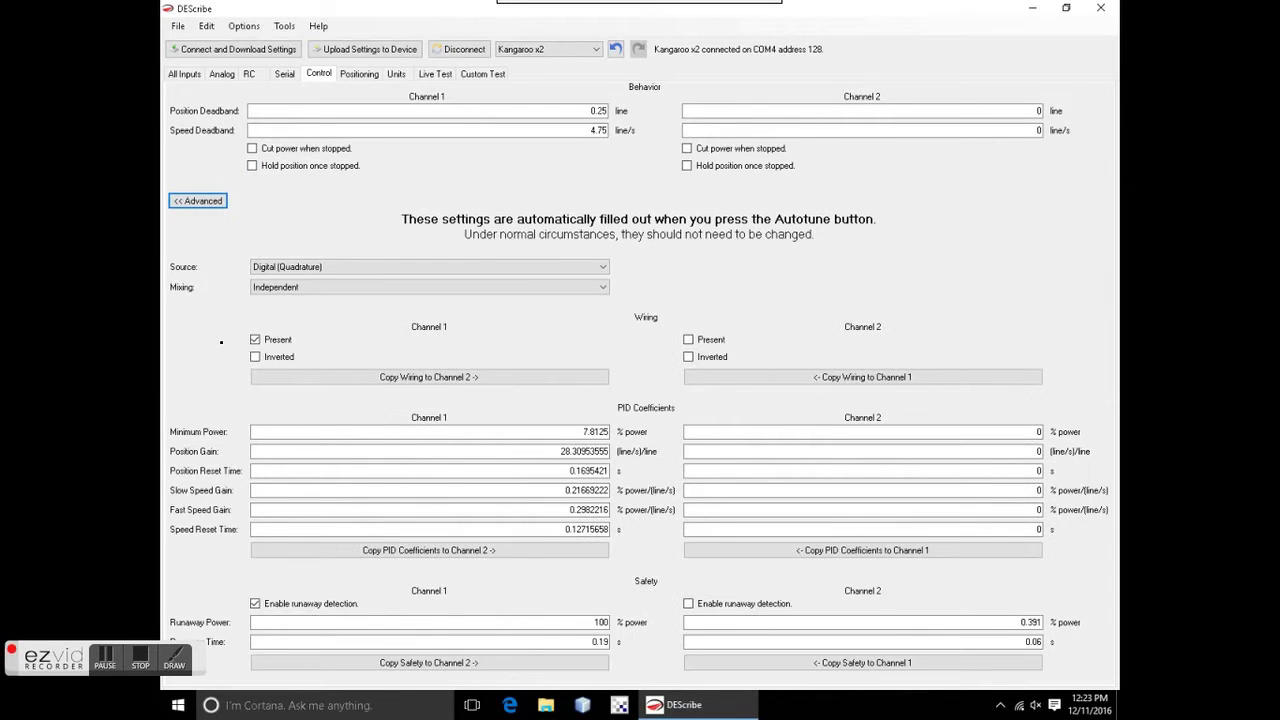
click(291, 267)
click(291, 267)
click(279, 287)
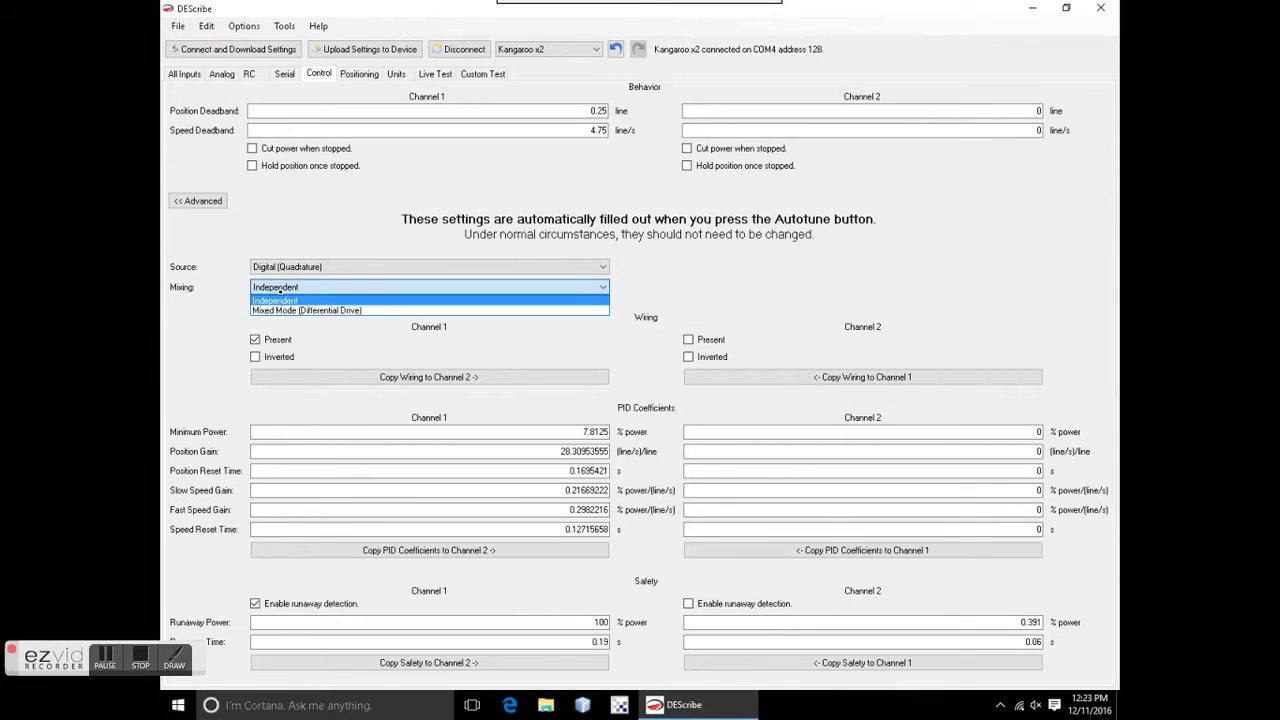
click(279, 287)
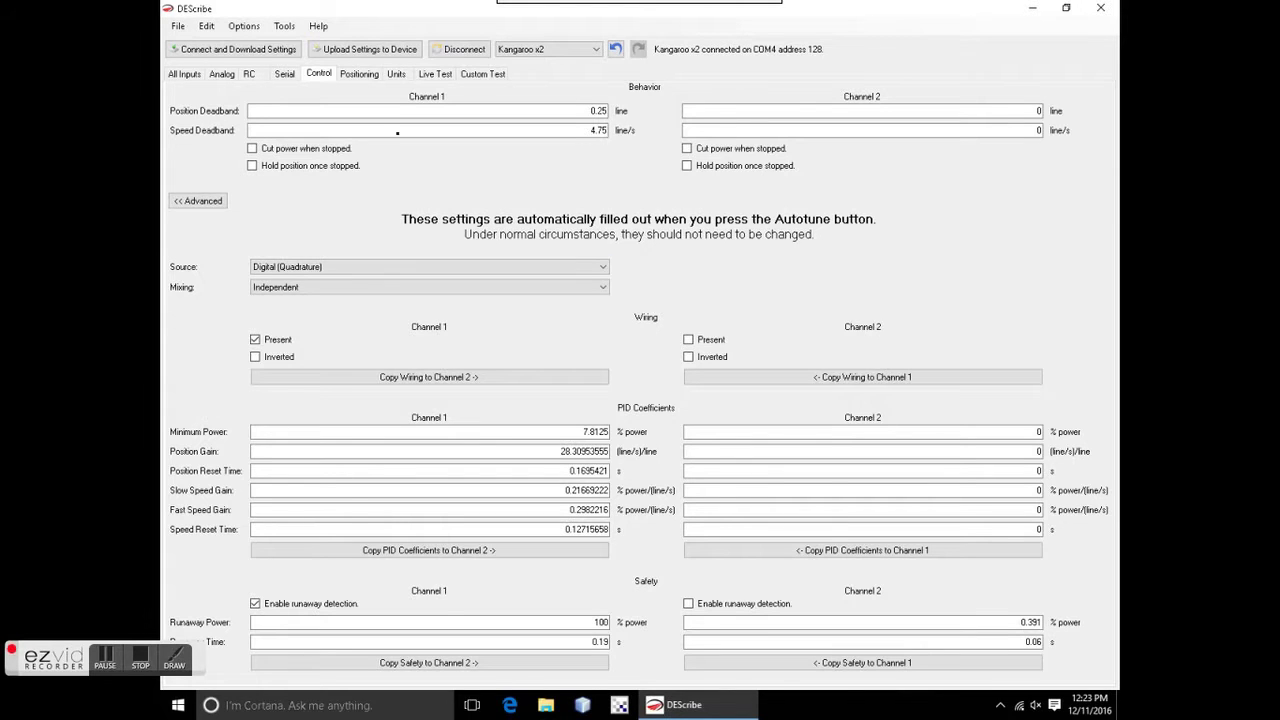
Step: Look through the positioning limits, units, live test and custom test settings
click(359, 74)
scroll(361, 123, down, 10)
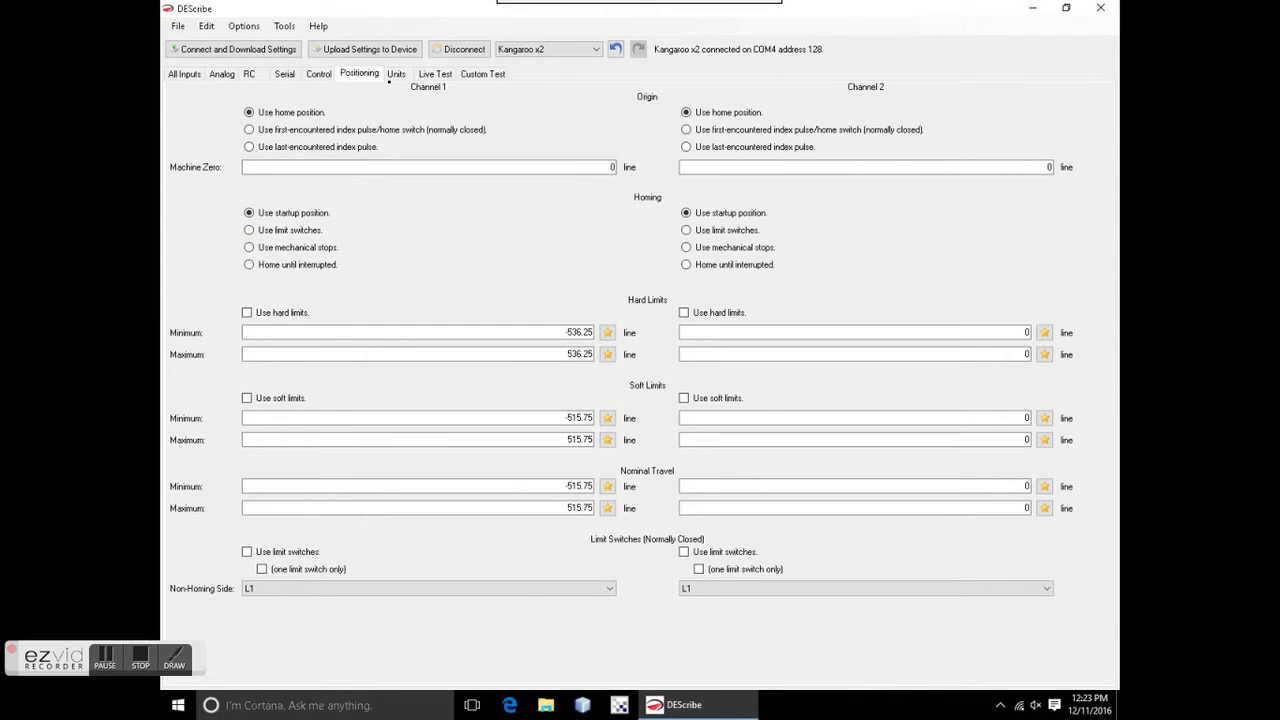
click(393, 77)
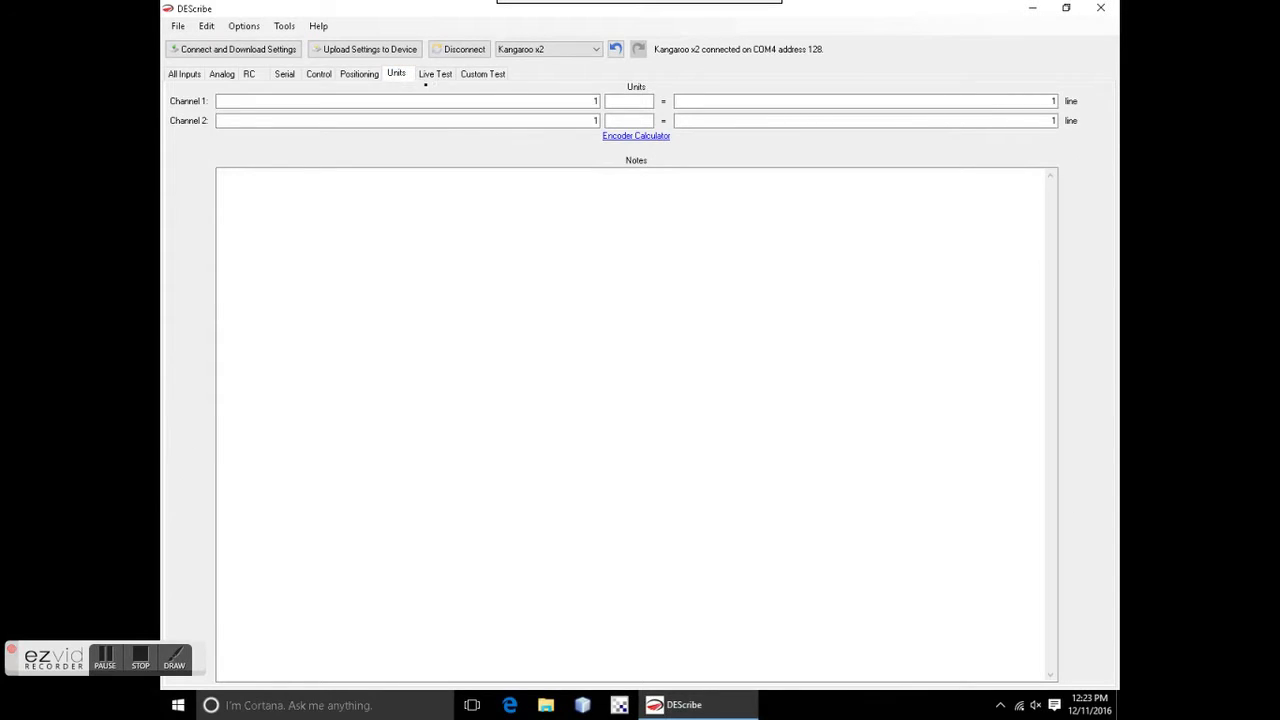
click(434, 76)
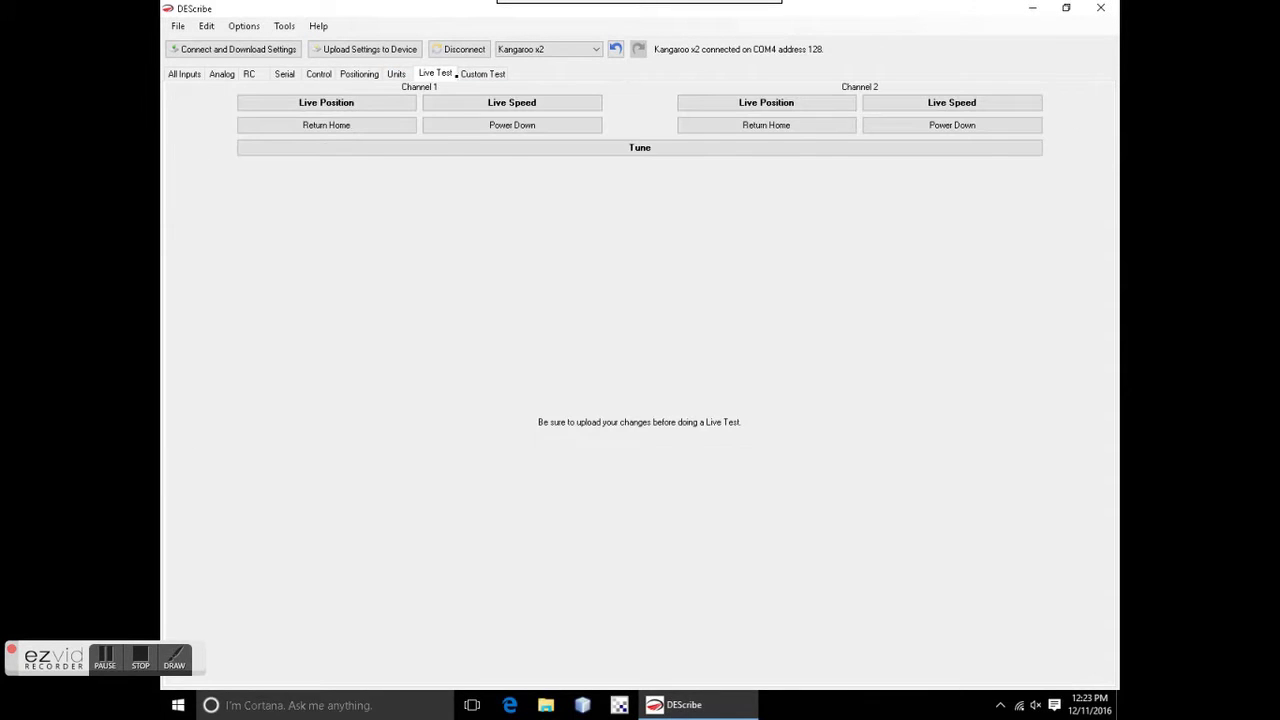
click(460, 75)
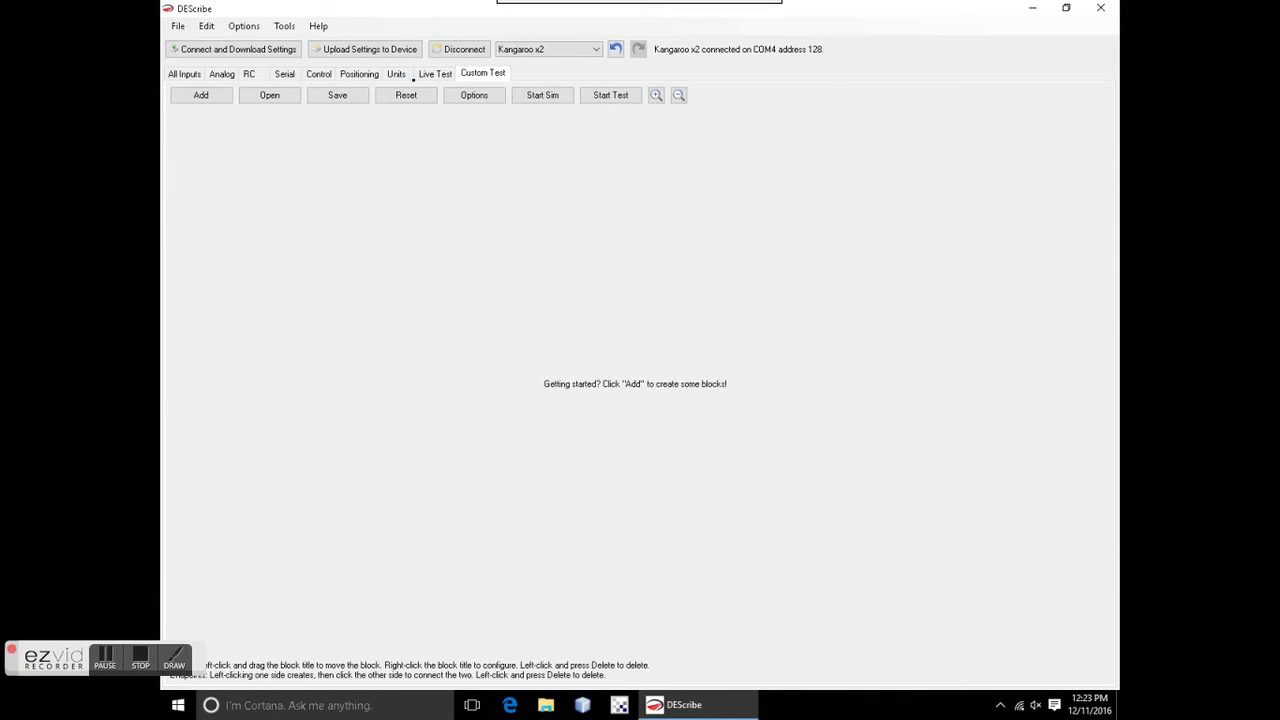
Step: Start a live position test on Channel 1 with a custom range from -500 to 500 instead of the nominal travel range
click(425, 75)
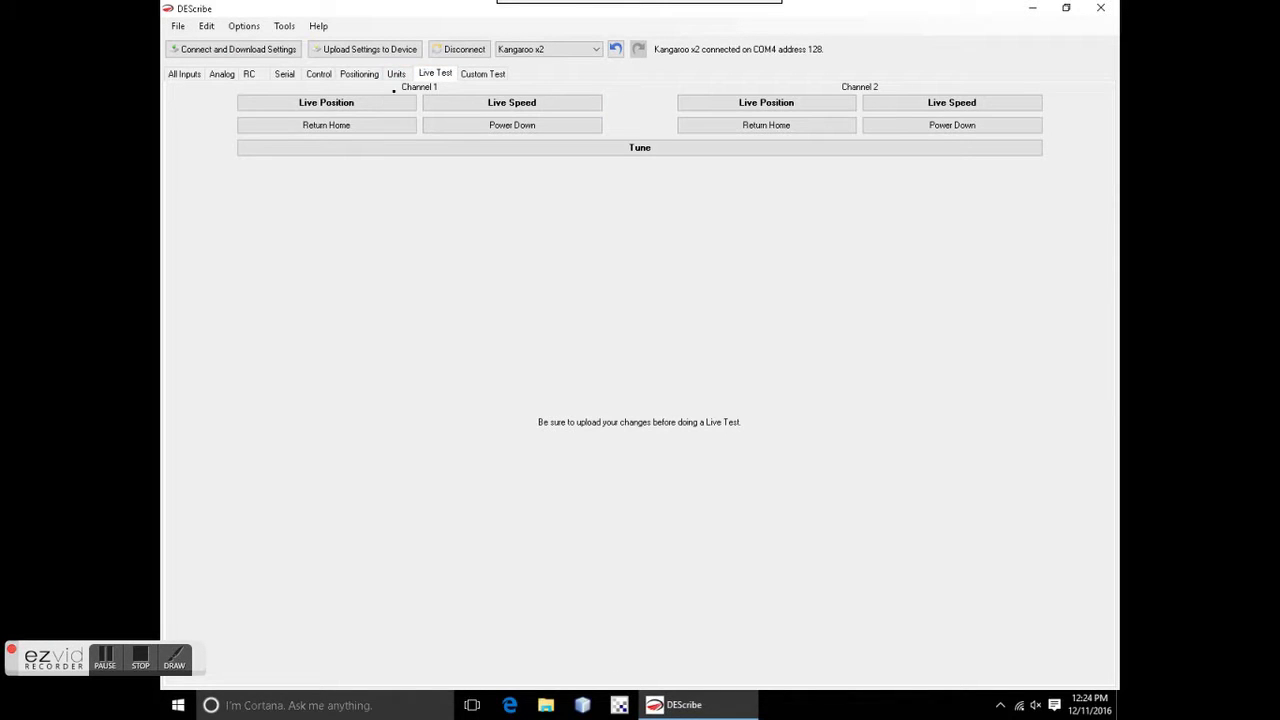
click(326, 102)
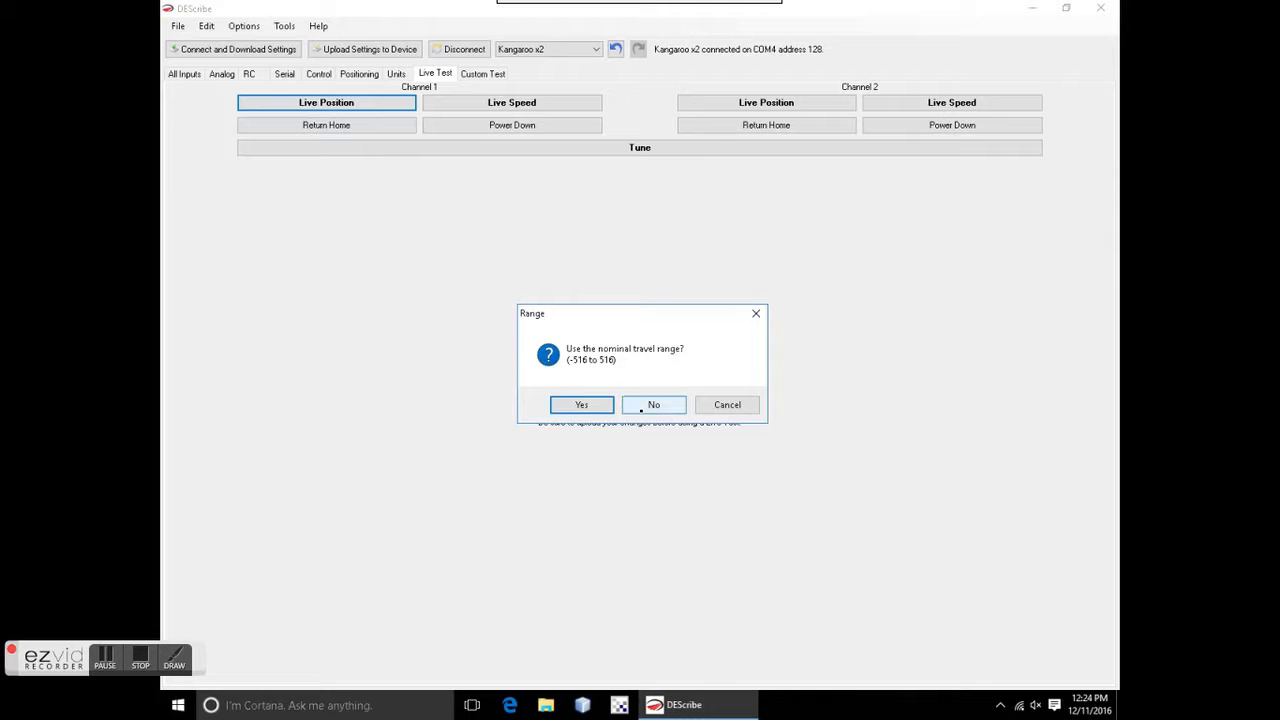
click(664, 410)
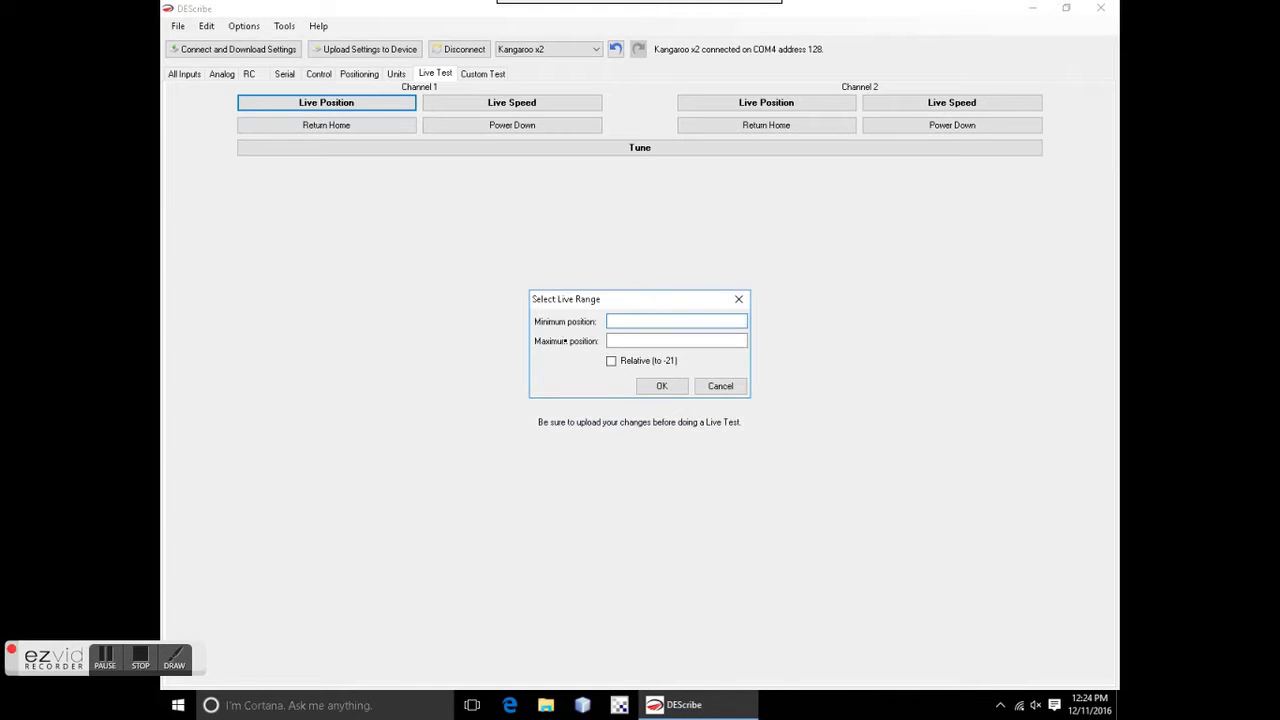
text(-500)
click(614, 341)
text(200)
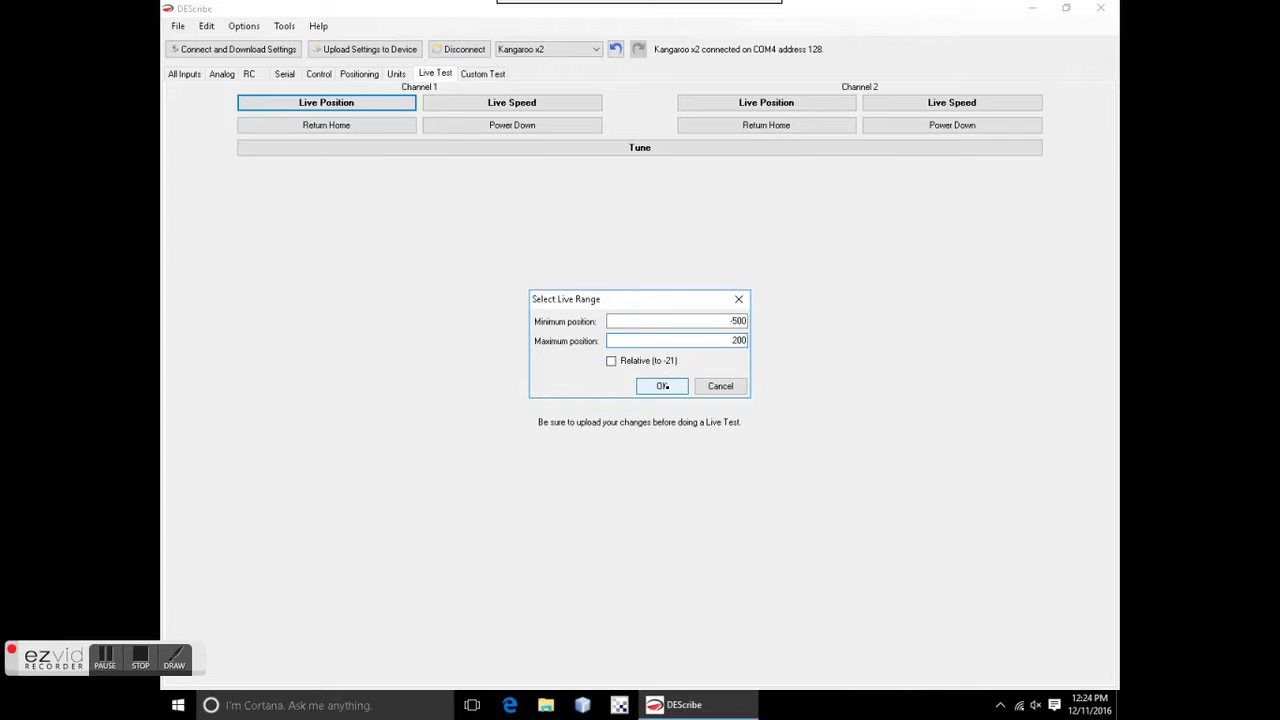
key(BackSpace)
key(BackSpace)
key(BackSpace)
text(500)
click(661, 386)
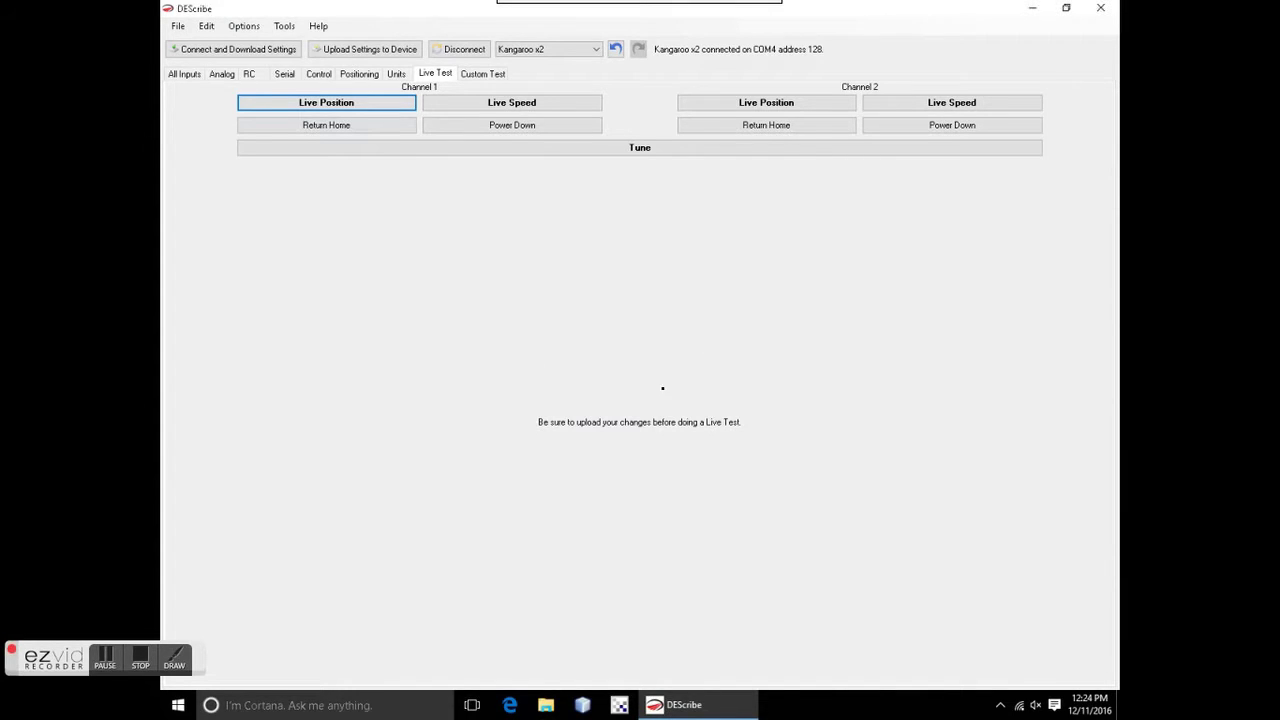
Step: Move Channel 1 to position 320 and show the speed alongside the position on the live graph
drag(797, 273, 785, 180)
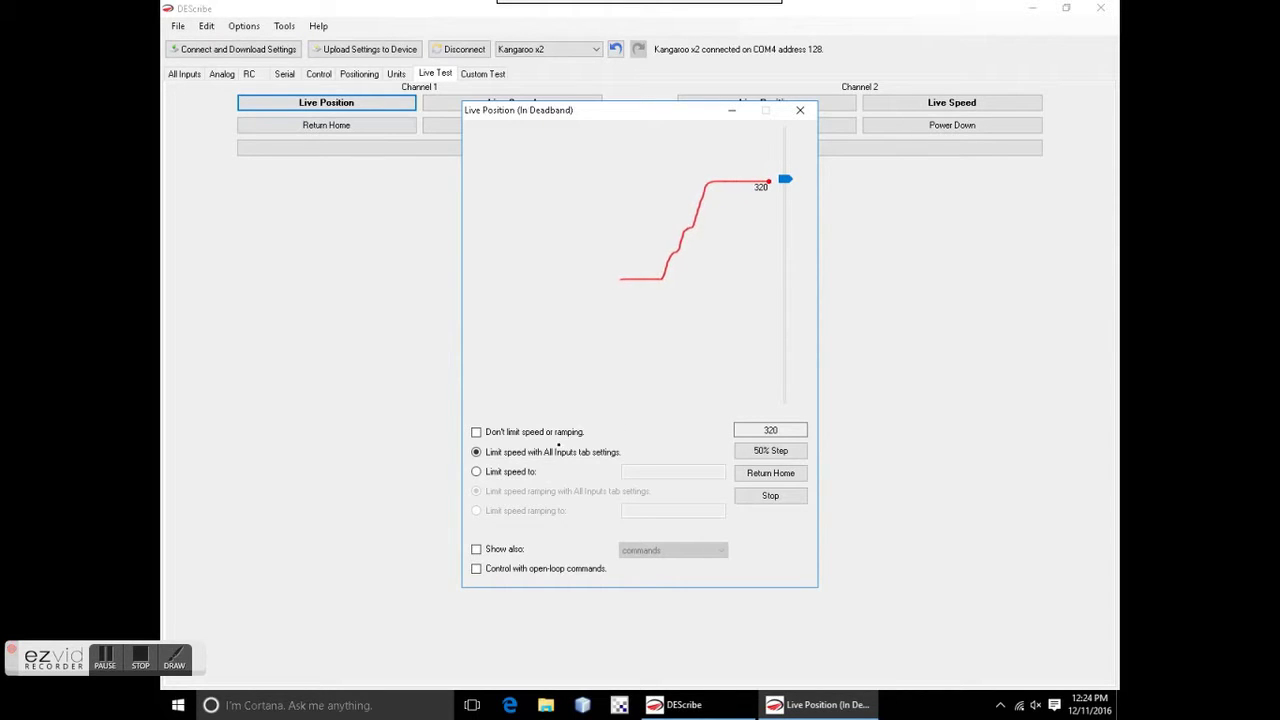
click(473, 549)
click(631, 550)
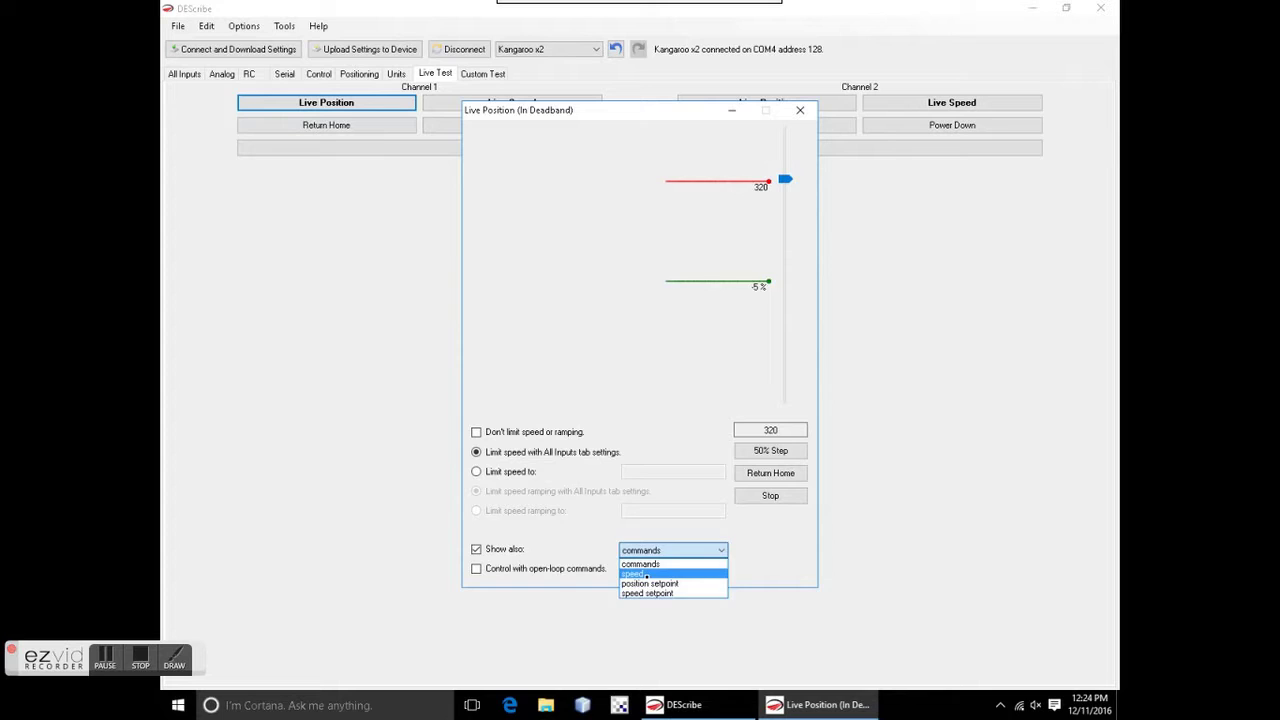
click(647, 574)
Step: Drive Channel 1 to 500, lower it through 375, 250, 125 and 0, send it to -500, and close the live position test
mouse_move(792, 190)
mouse_down()
mouse_move(799, 406)
mouse_move(785, 131)
mouse_up()
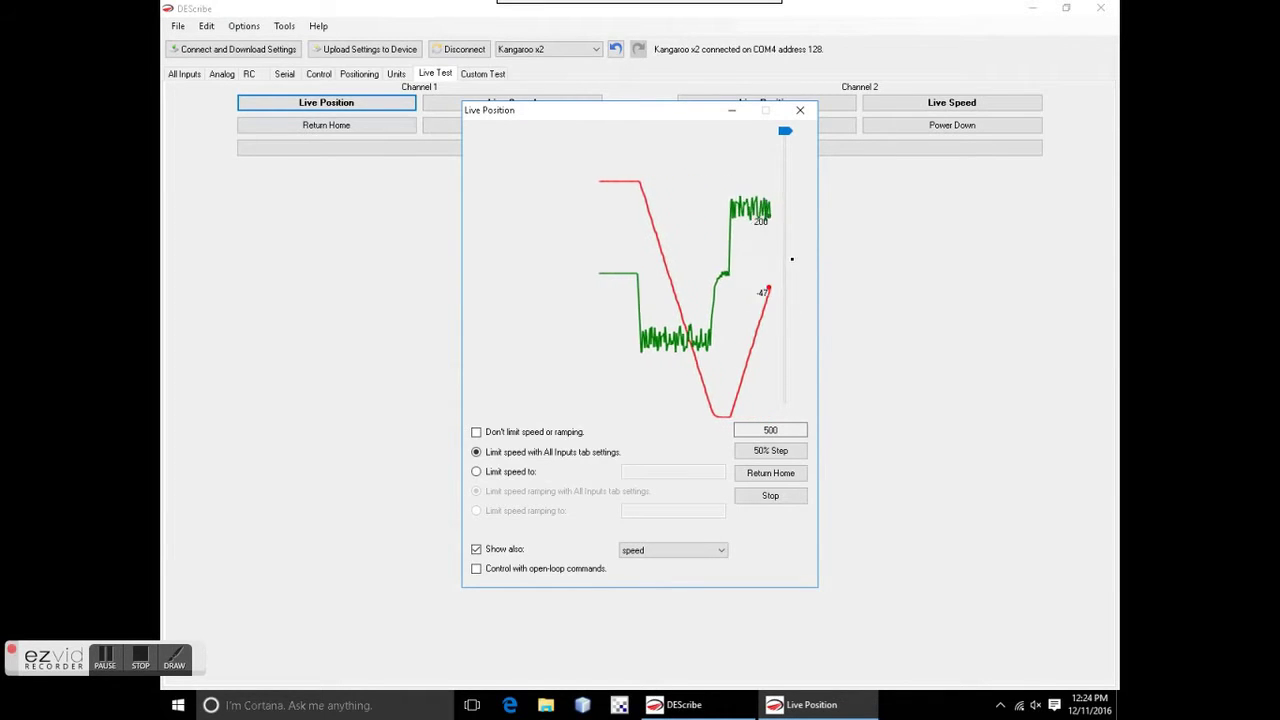
click(789, 265)
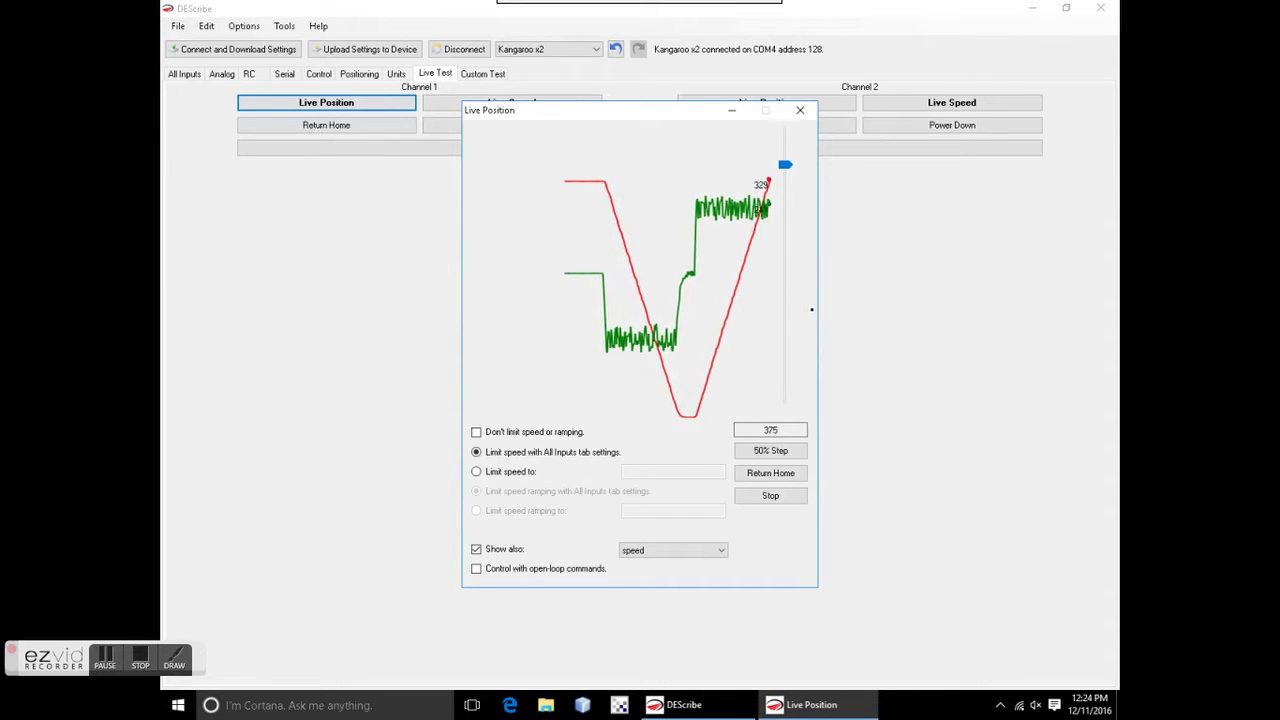
click(787, 246)
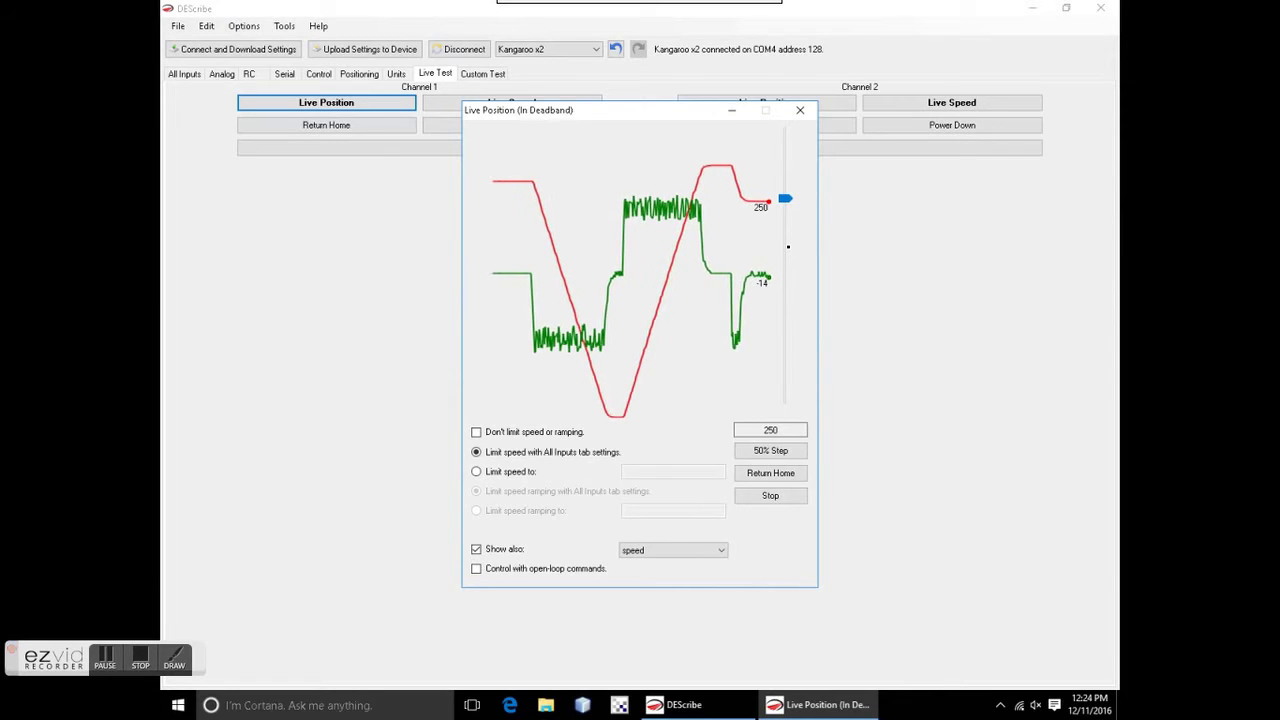
click(788, 246)
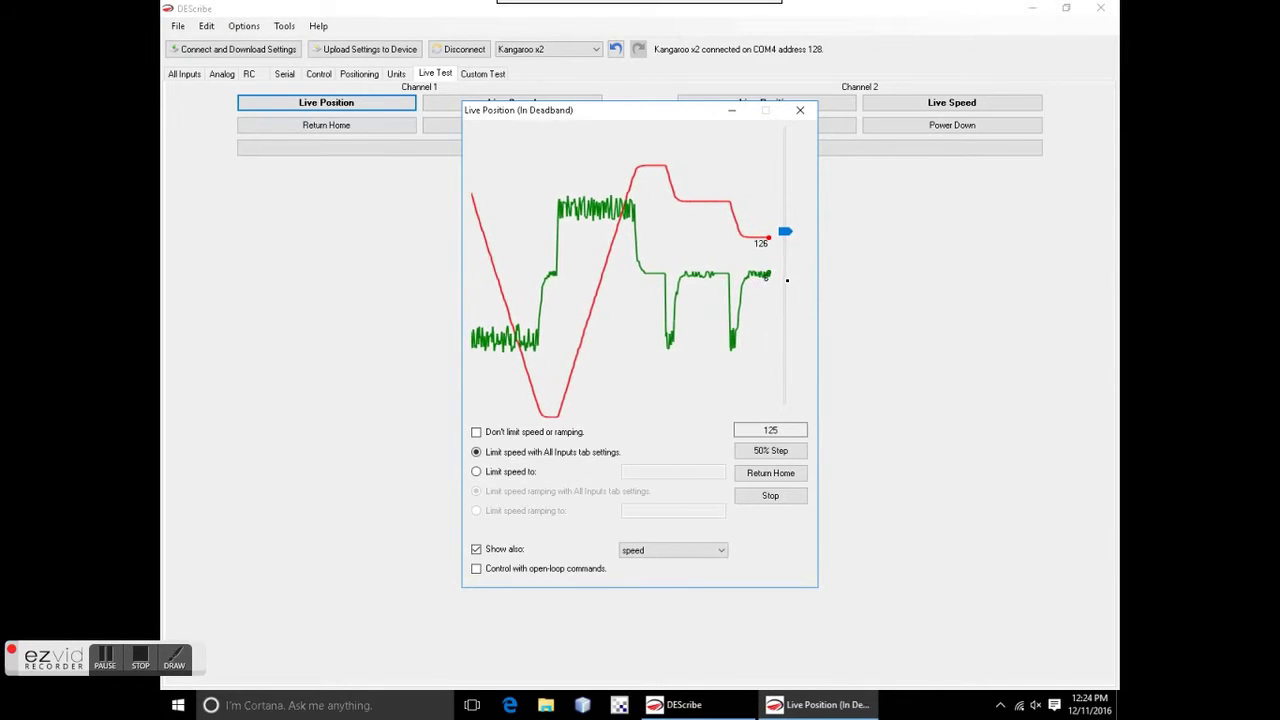
click(787, 280)
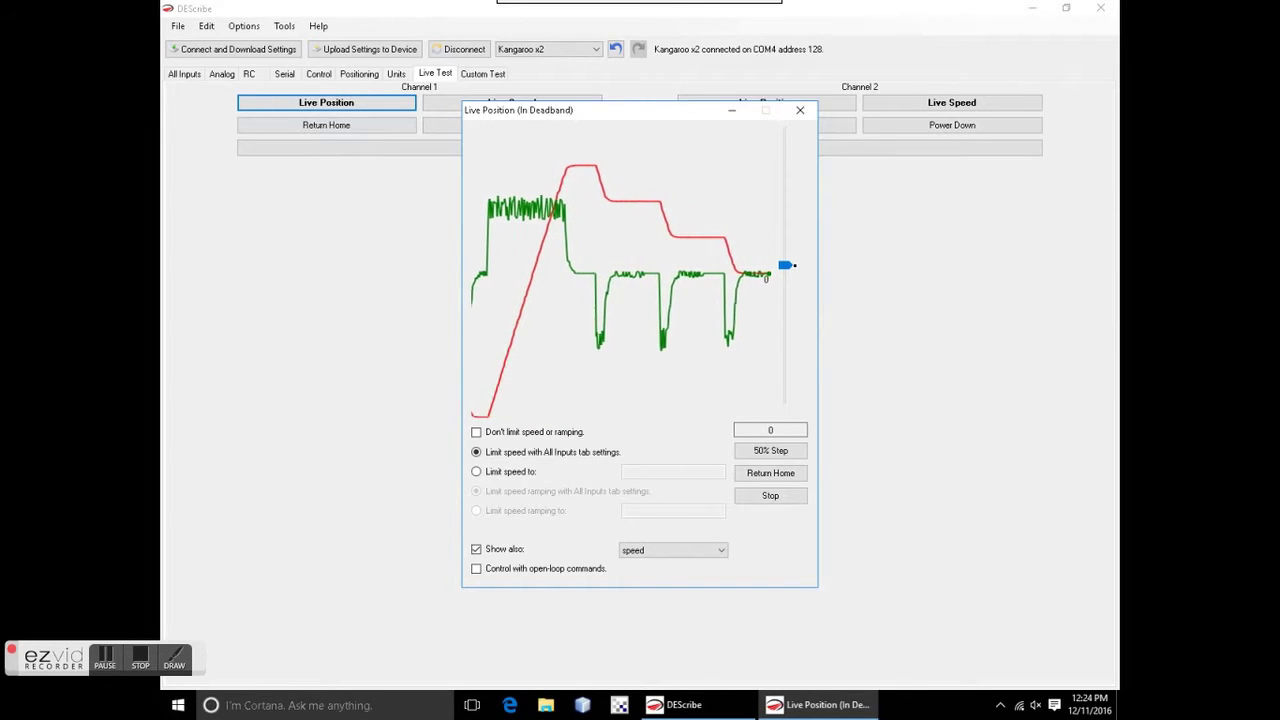
click(790, 273)
drag(790, 273, 788, 402)
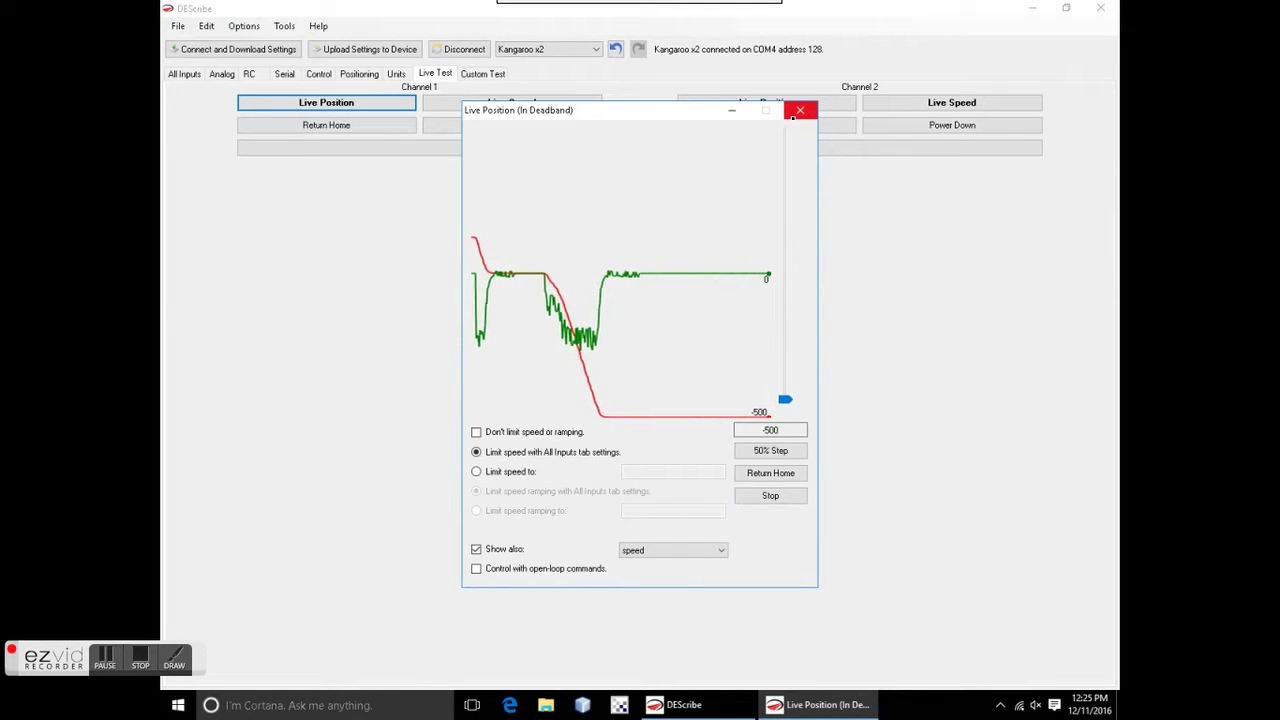
click(797, 113)
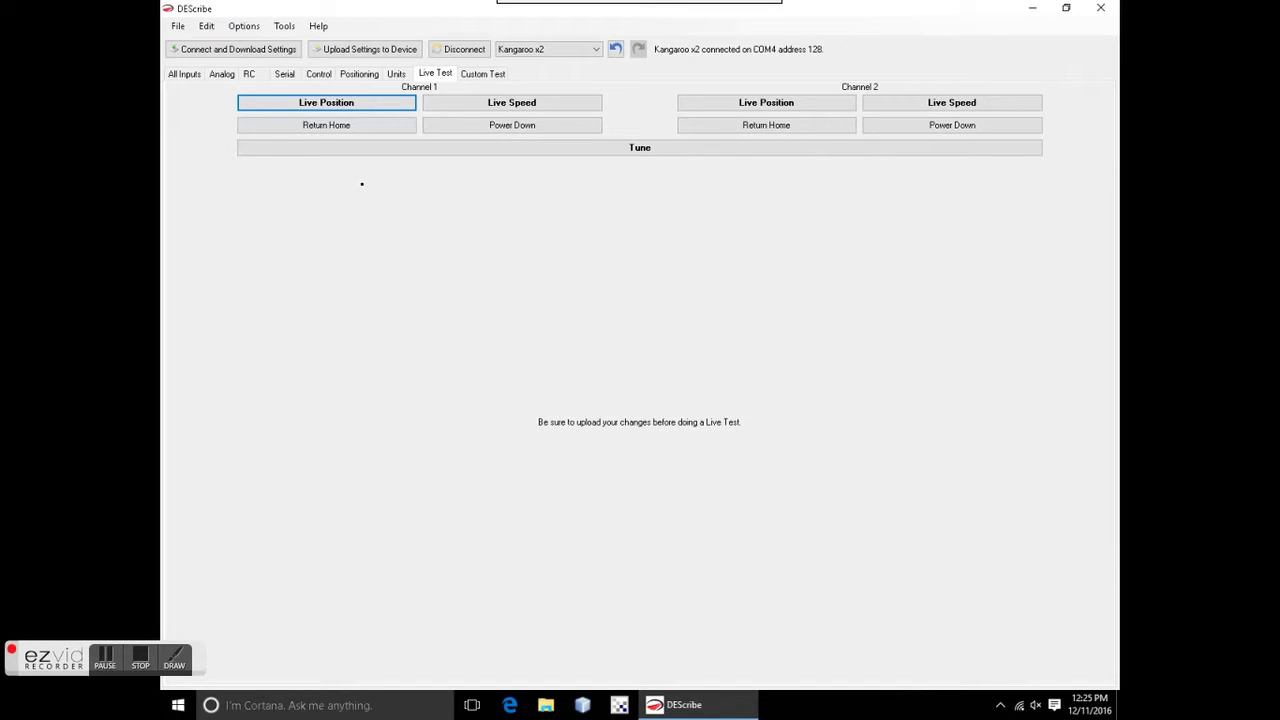
Step: Begin a Teach Distance tune and jog the Channel 1 and Channel 2 motor controls in the positive direction
click(360, 147)
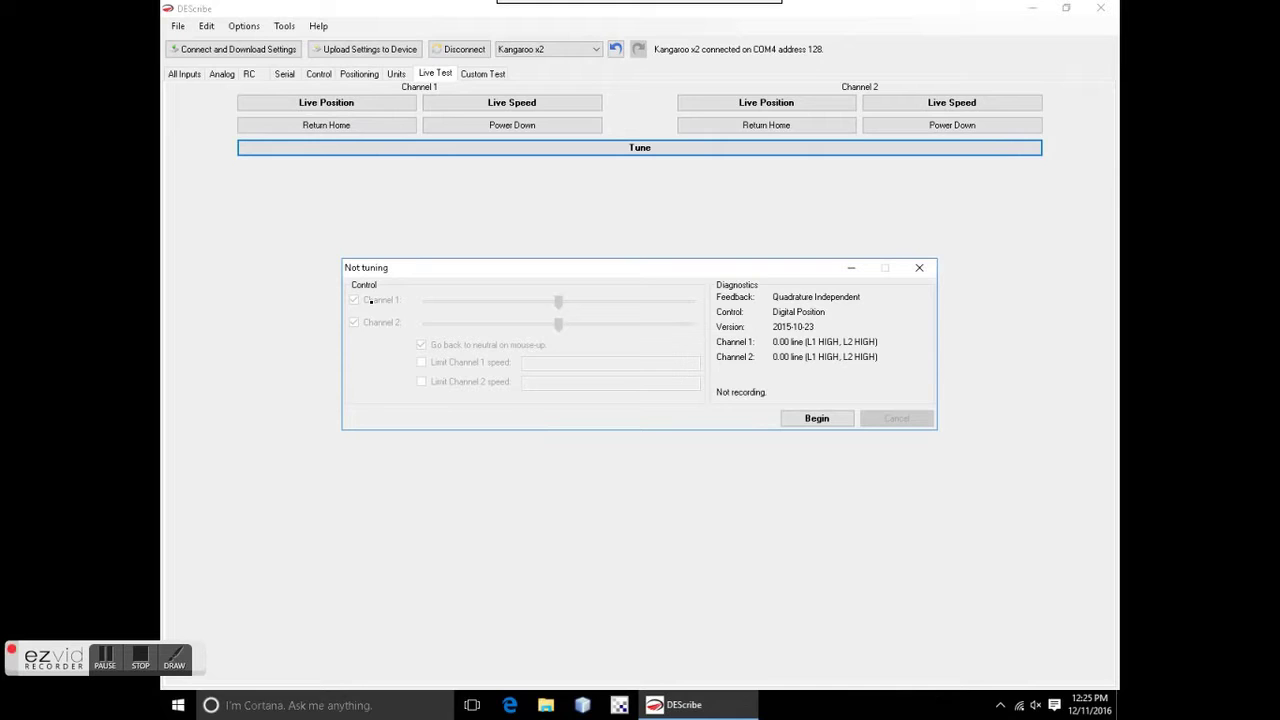
click(791, 422)
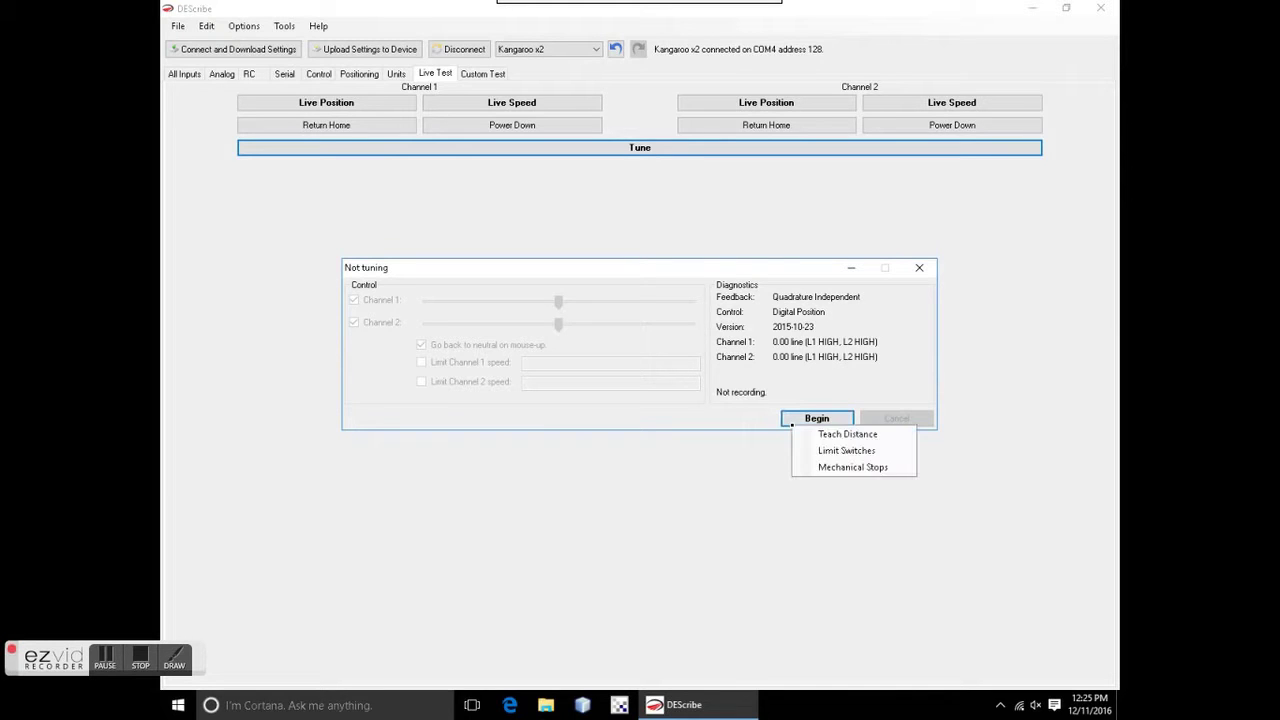
click(810, 437)
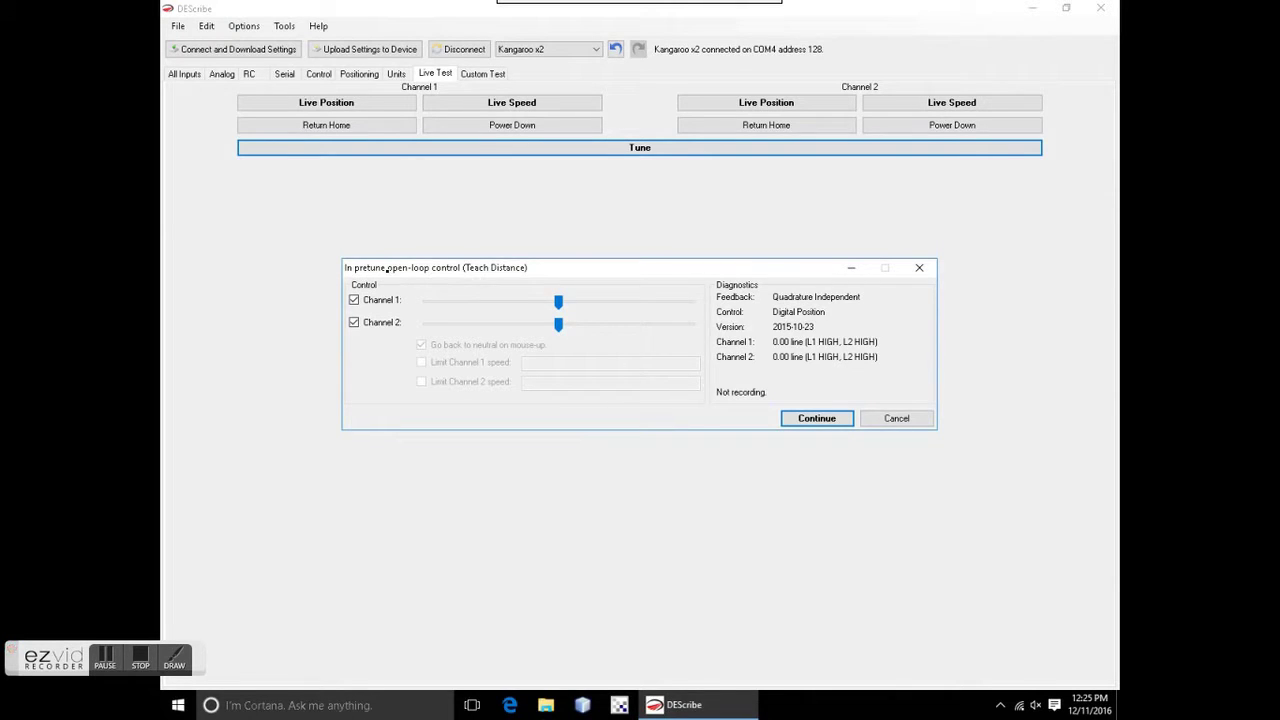
drag(558, 301, 680, 305)
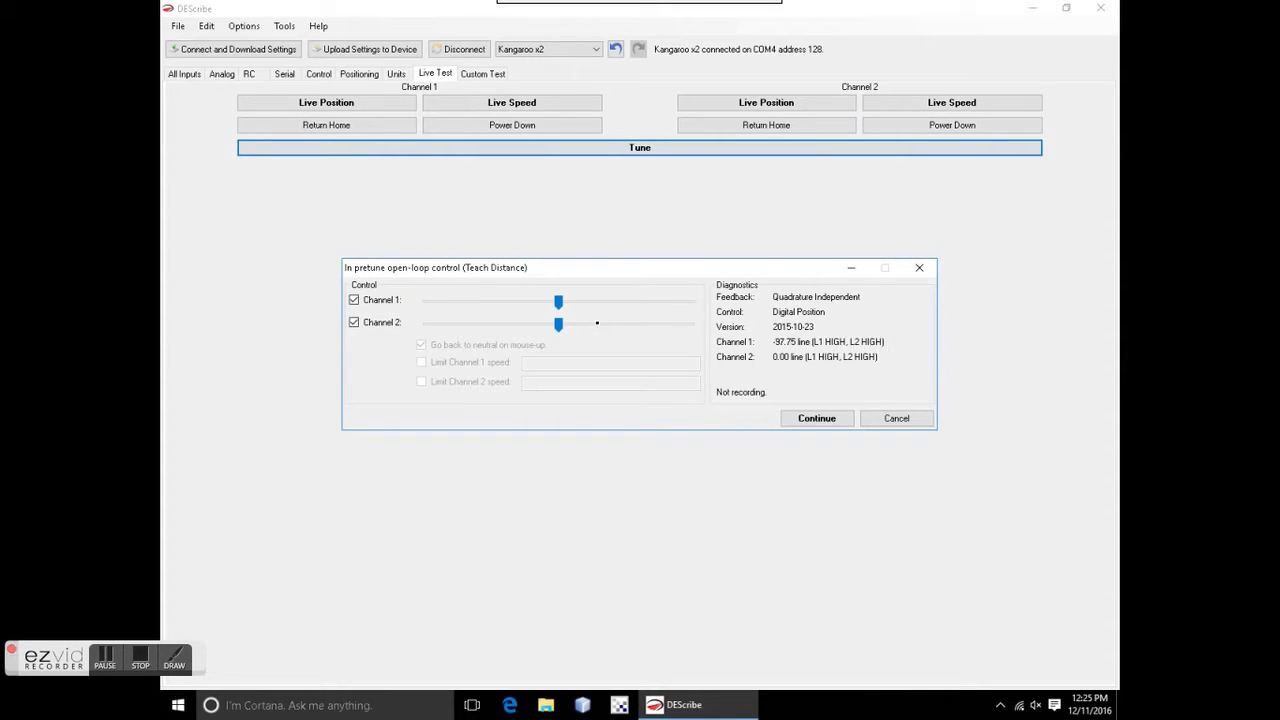
drag(560, 323, 695, 330)
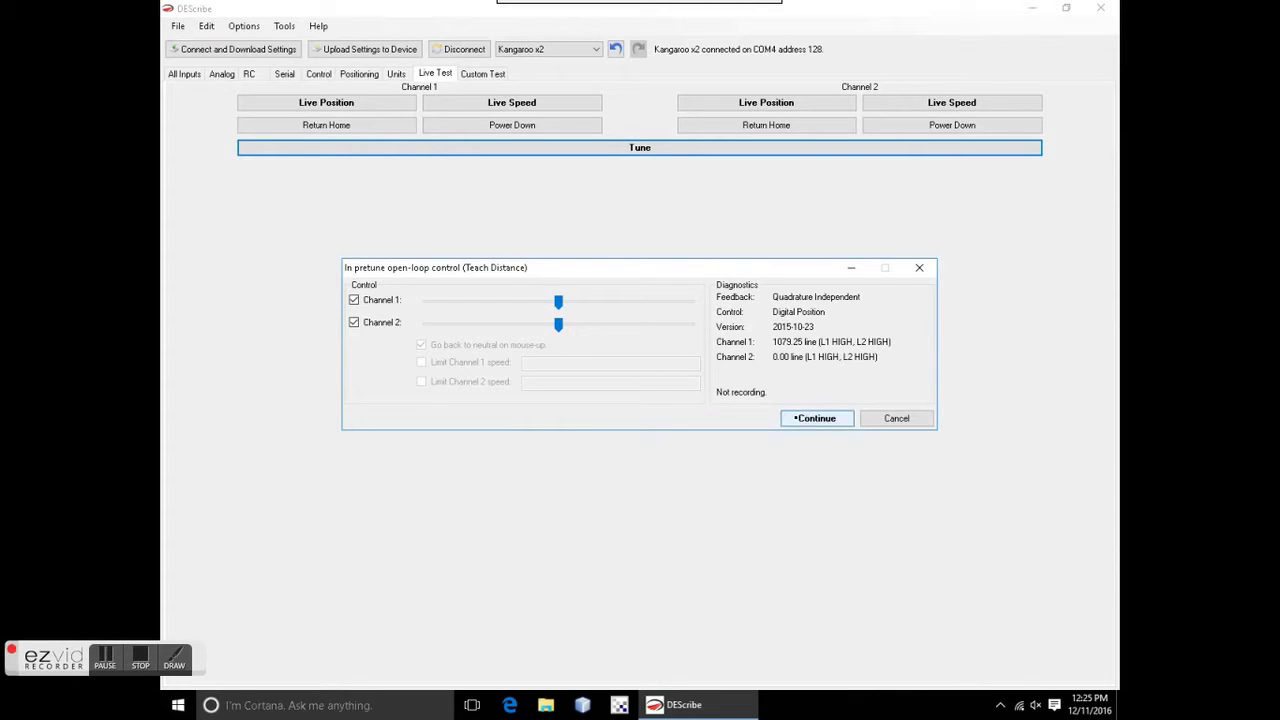
Step: Continue the Teach Distance tune from the jogged position, let it complete, and close the tuning window
click(797, 418)
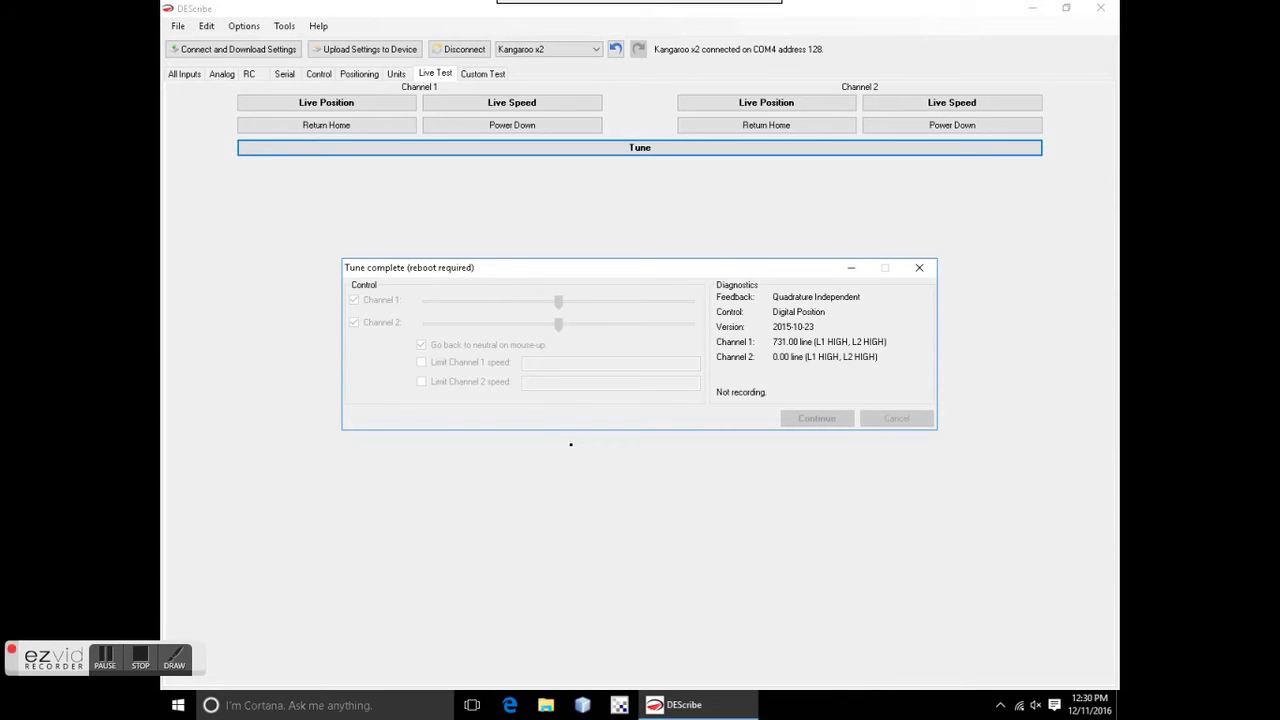
click(920, 267)
Step: Reconnect to the Kangaroo x2 and download its settings using COM4, 9600 baud and address 128
click(326, 103)
click(729, 404)
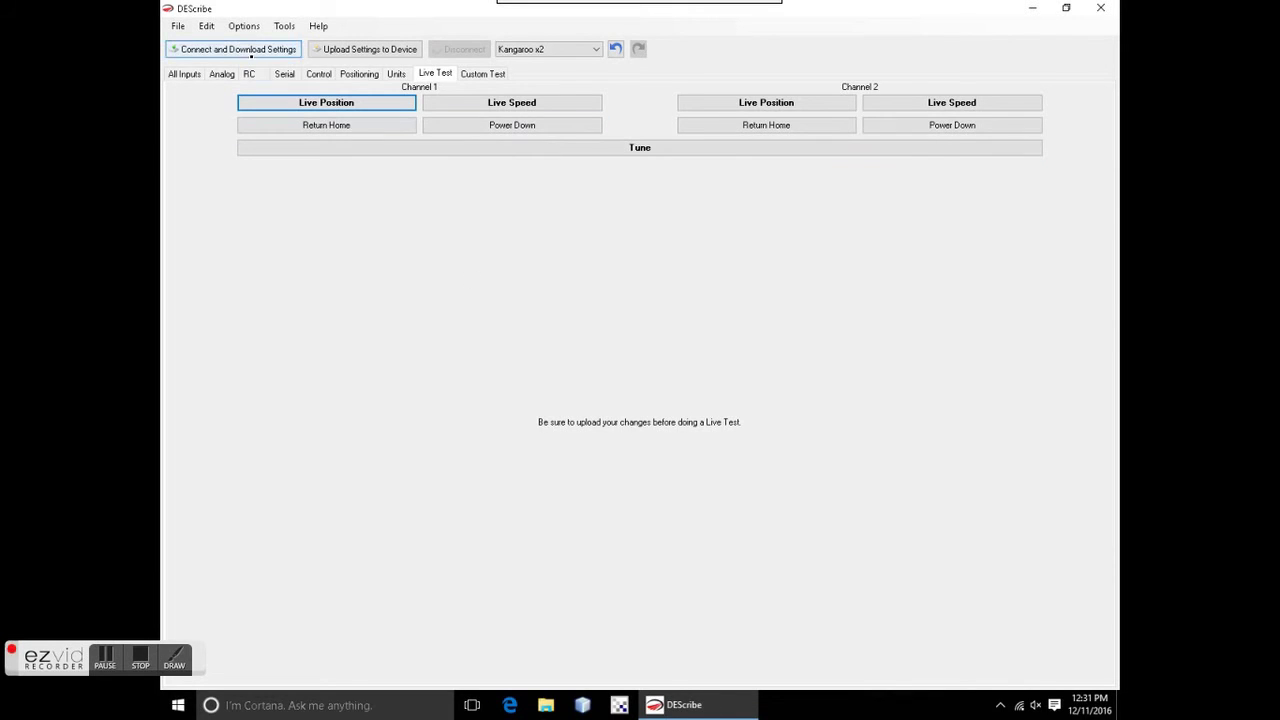
click(249, 50)
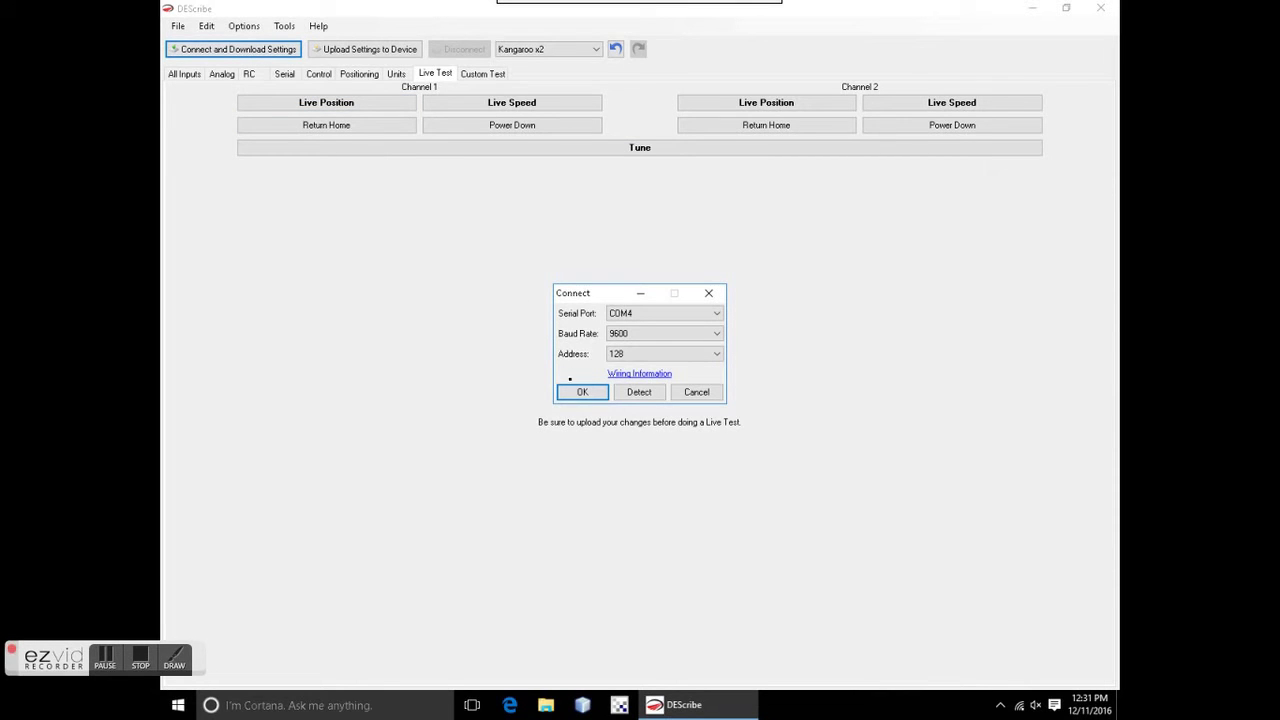
click(576, 391)
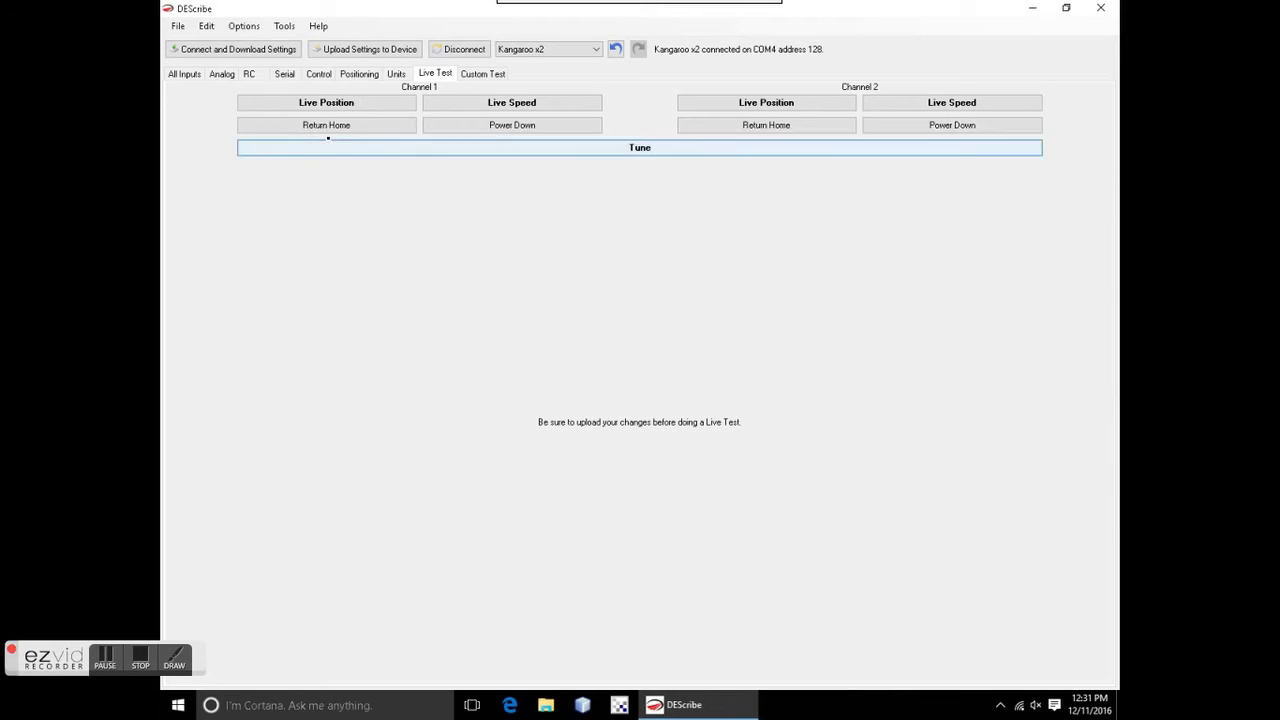
Step: Start the Kangaroo, run a Channel 1 live position test over the nominal travel range to -765, and close the test
click(322, 102)
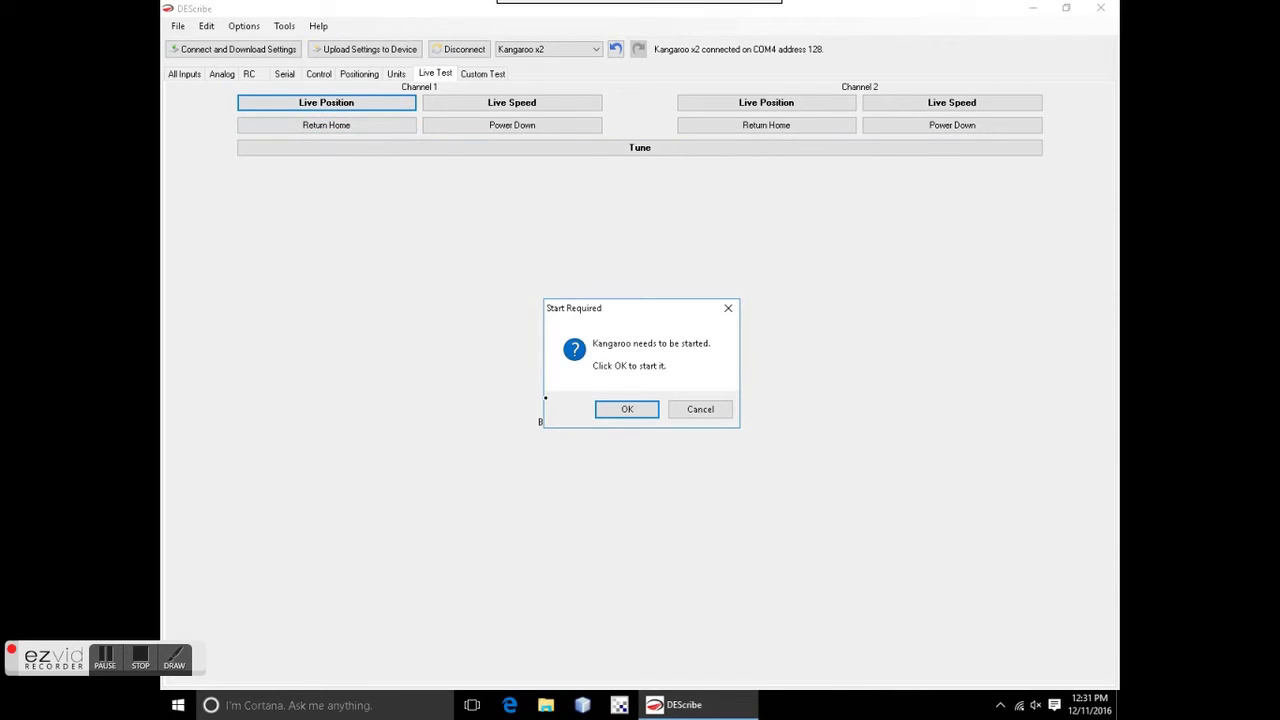
click(605, 414)
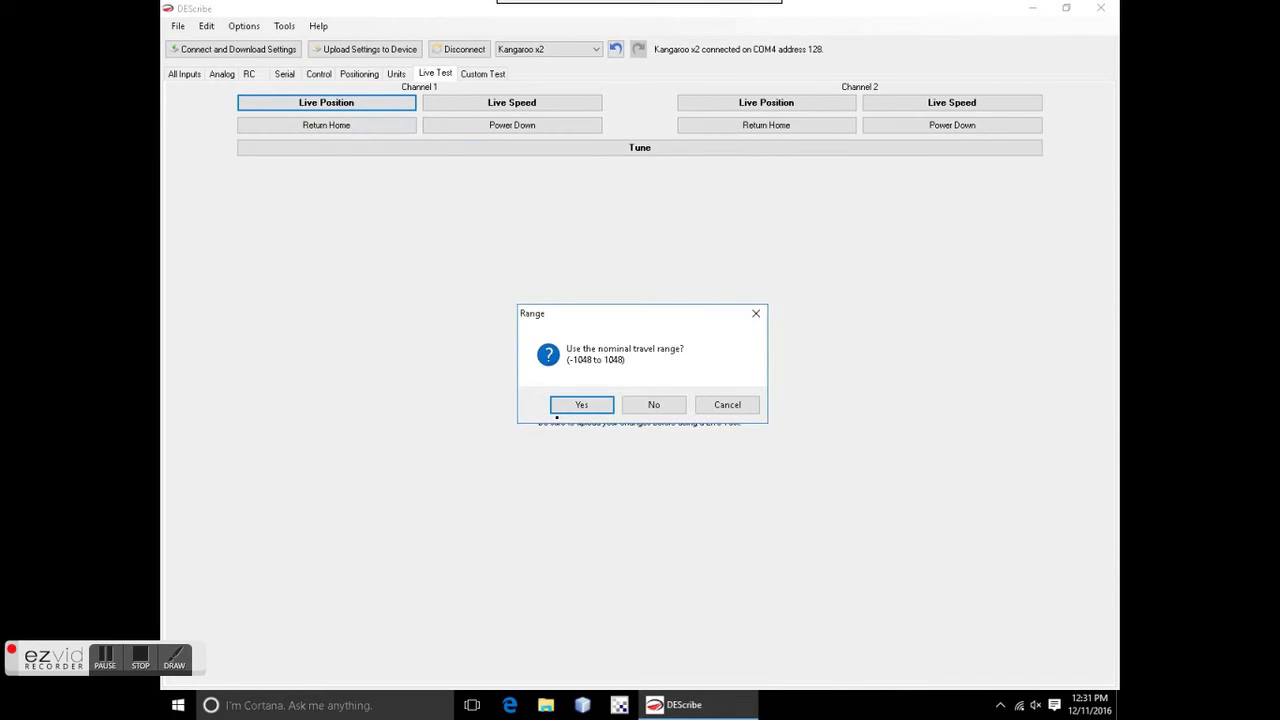
click(581, 404)
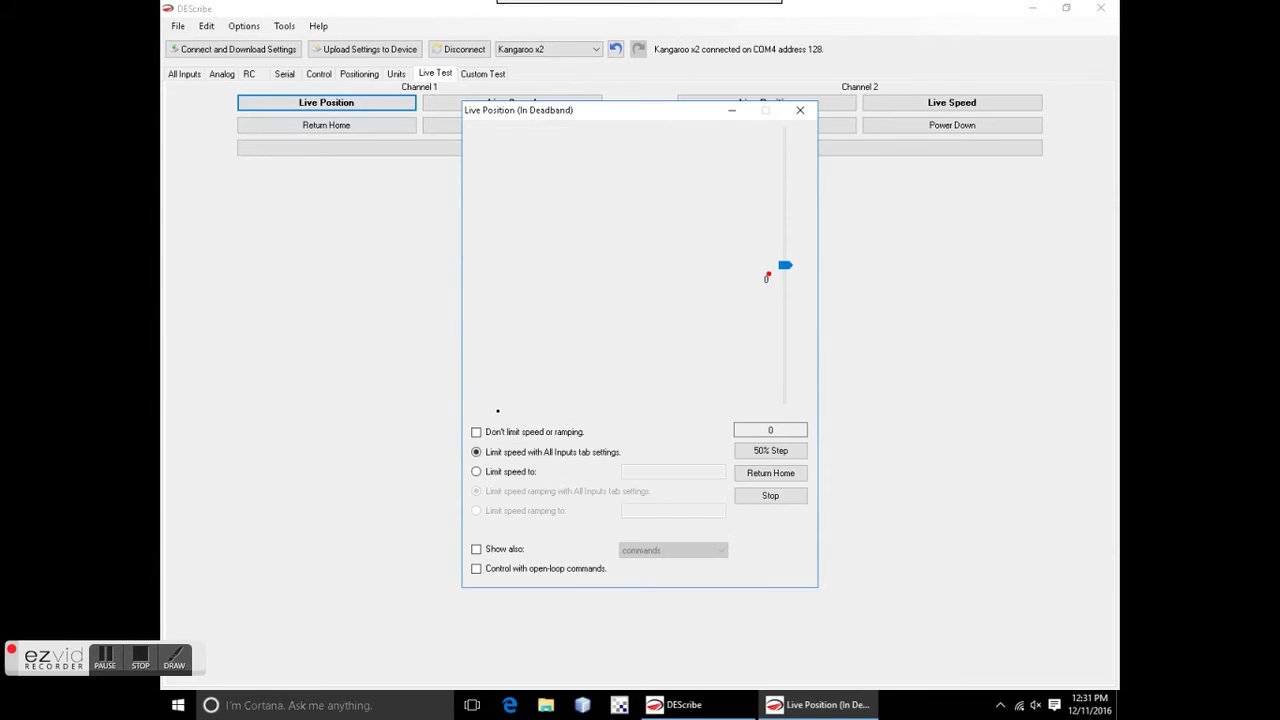
drag(785, 265, 785, 363)
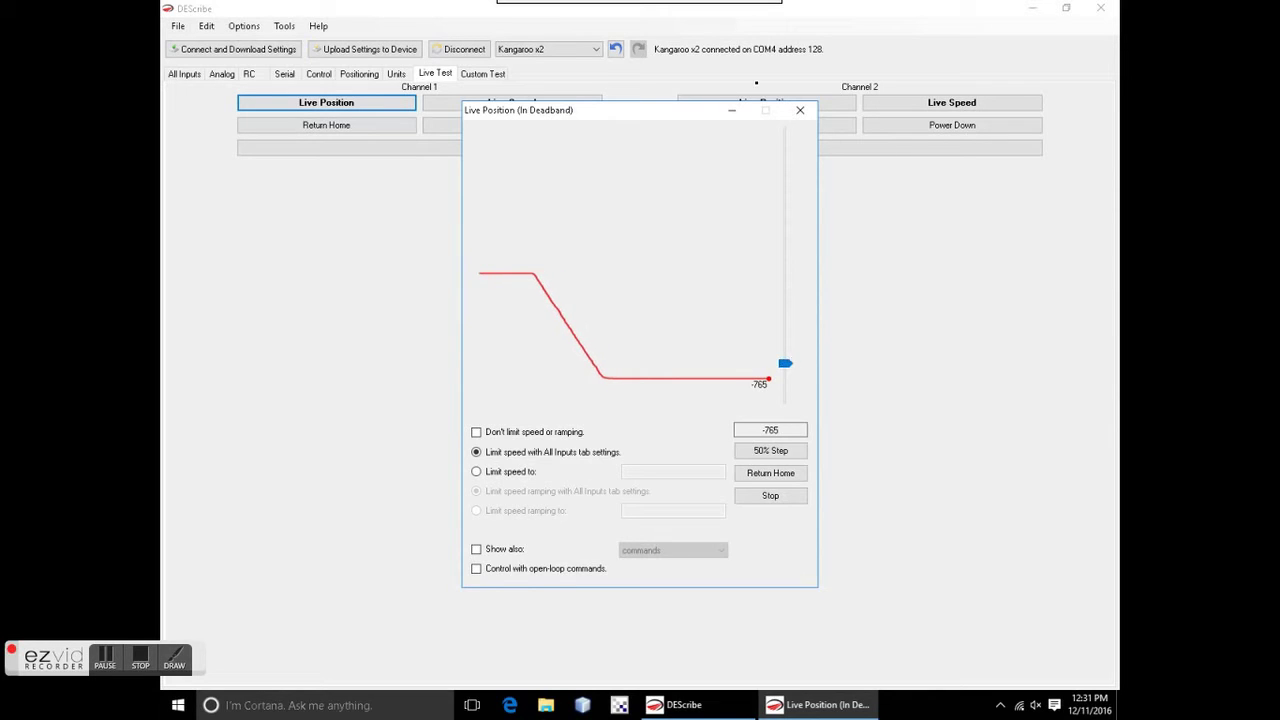
click(800, 110)
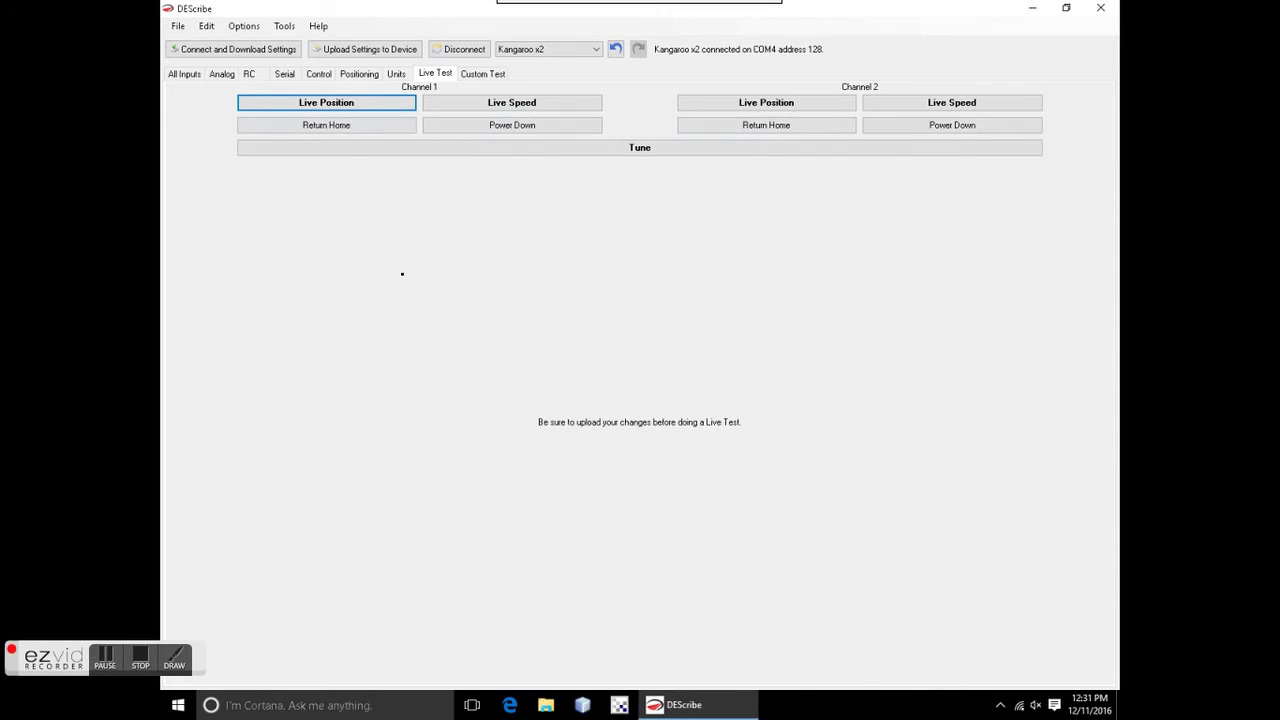
Step: Reopen the Channel 1 live position test with the nominal travel range and move the motor to 734, followed by -660
click(283, 102)
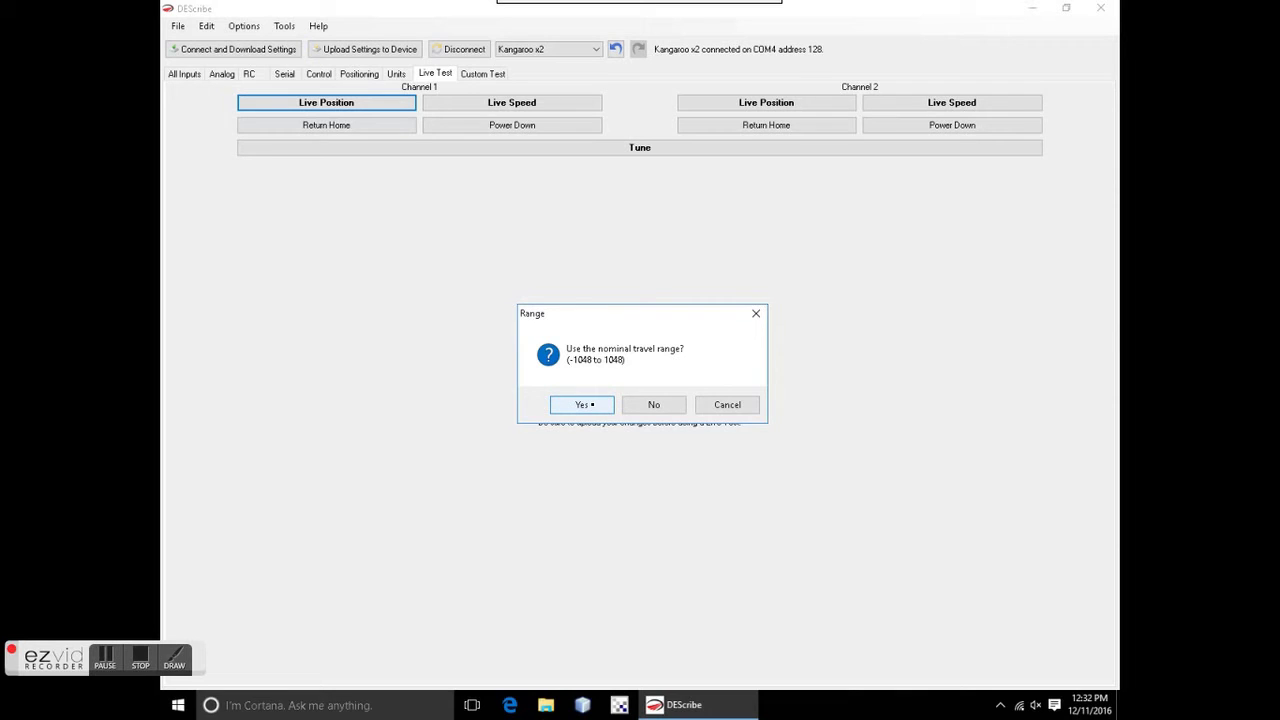
click(591, 405)
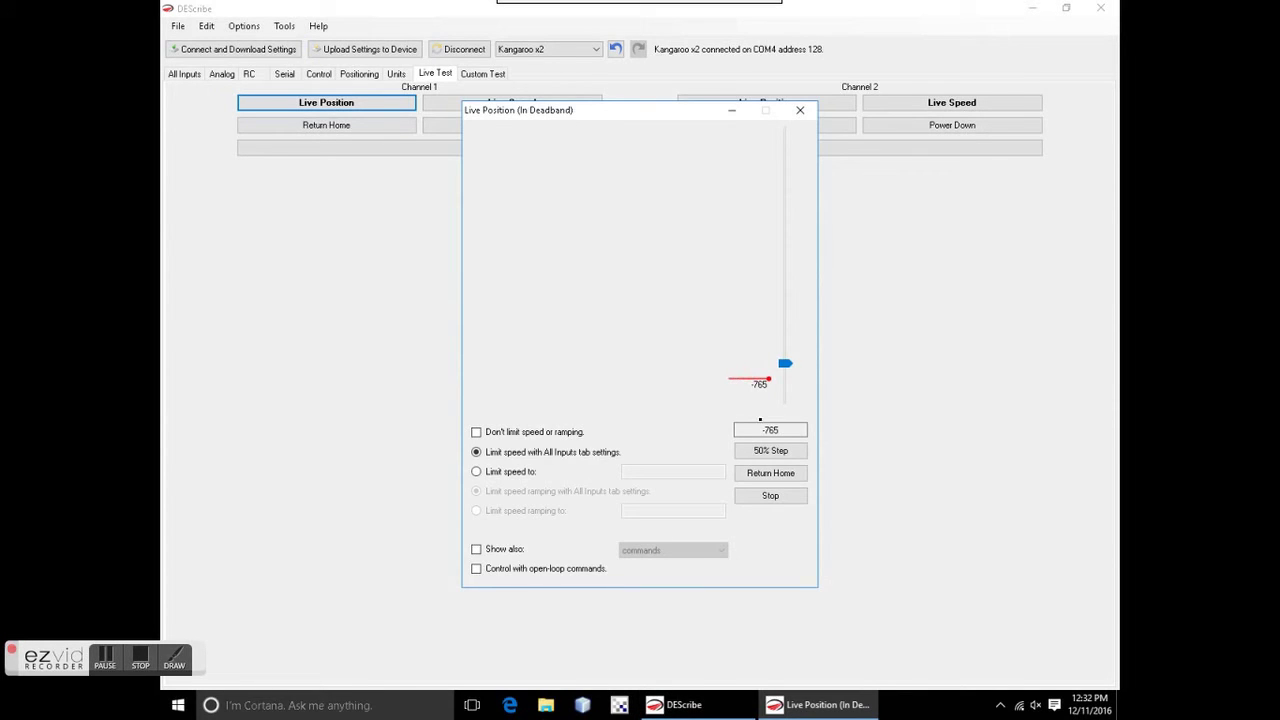
mouse_move(785, 364)
mouse_down()
mouse_move(786, 214)
mouse_move(777, 173)
mouse_move(765, 176)
mouse_up()
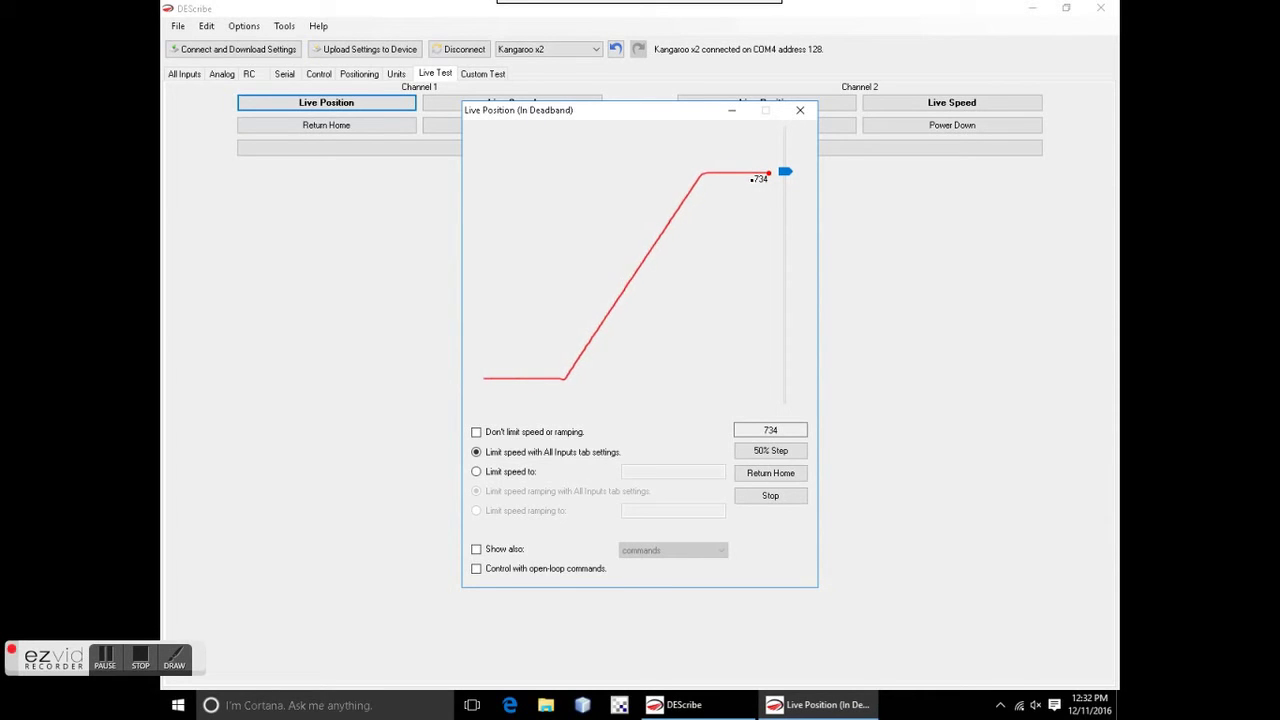
drag(785, 172, 786, 350)
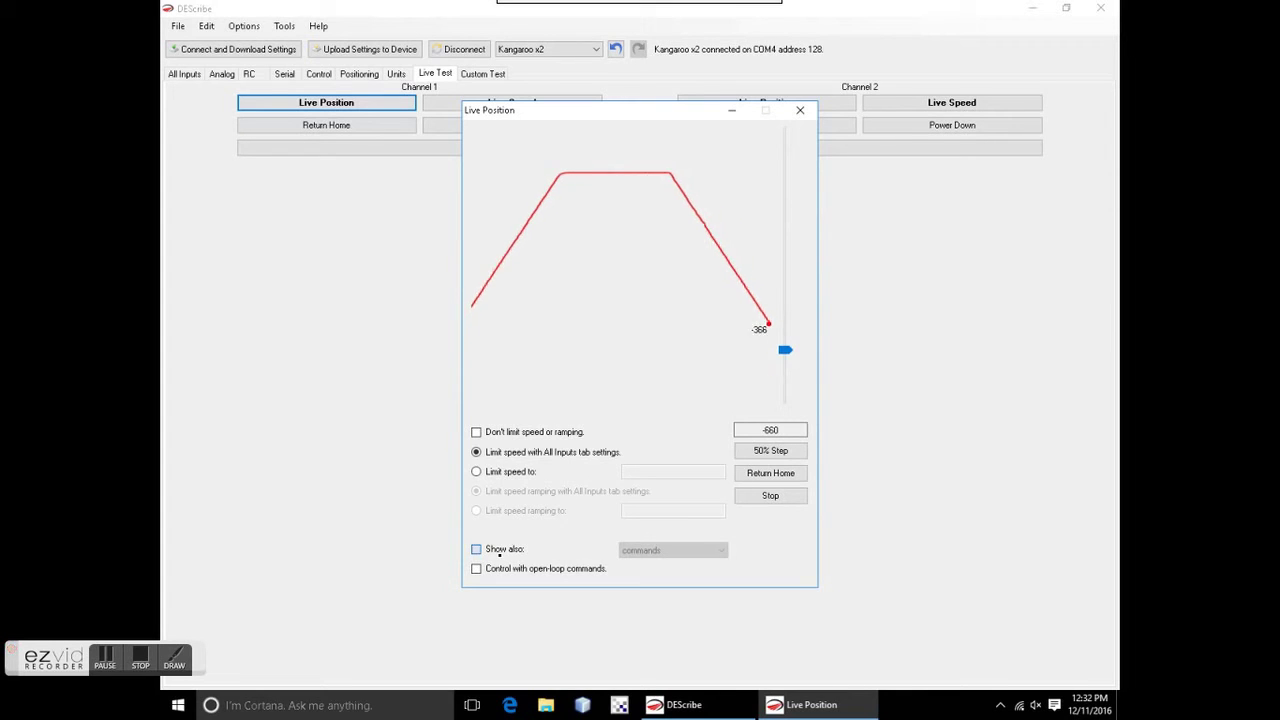
Step: Show speed alongside position on the live graph while moving Channel 1 to 660 and down to -1038
click(500, 551)
click(640, 551)
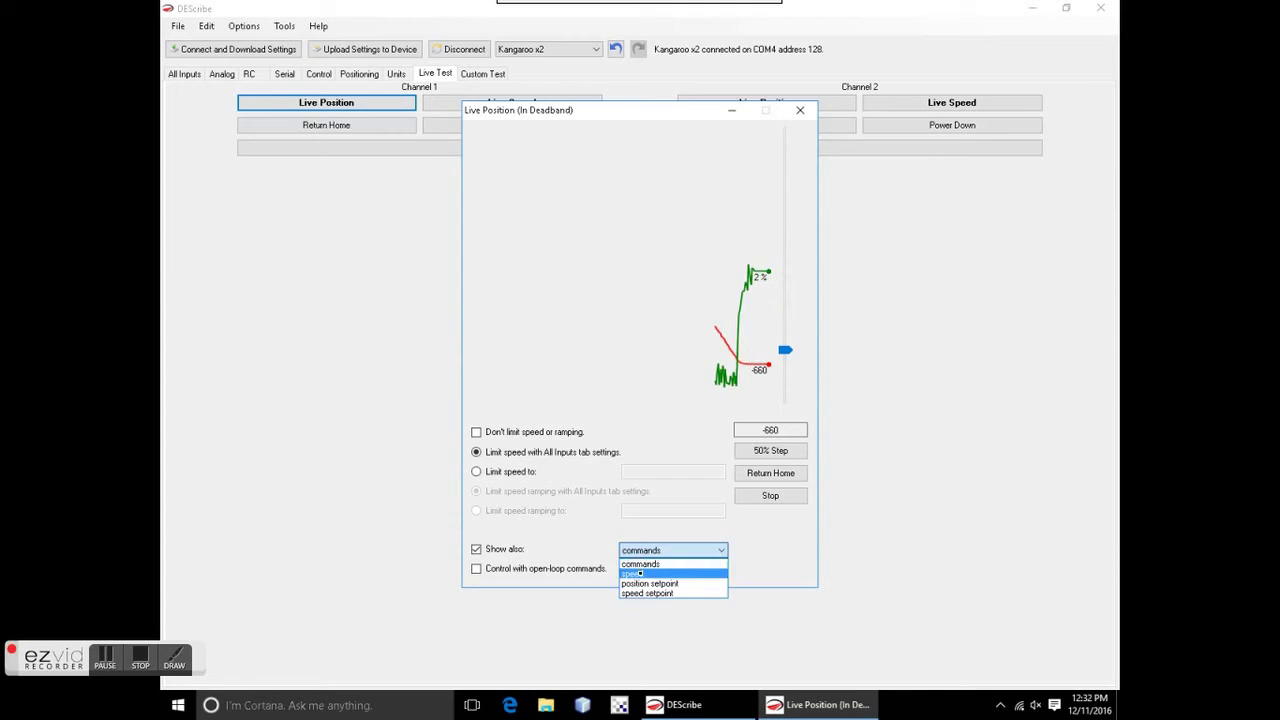
click(640, 574)
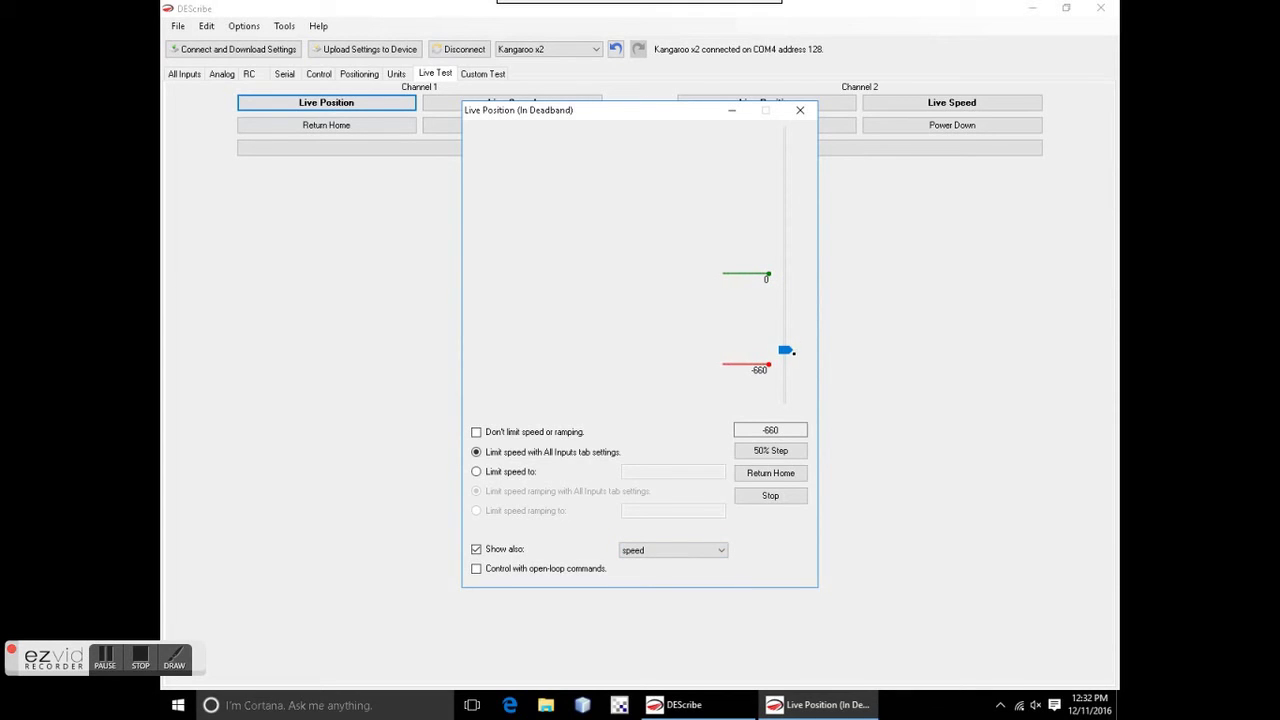
drag(785, 350, 790, 180)
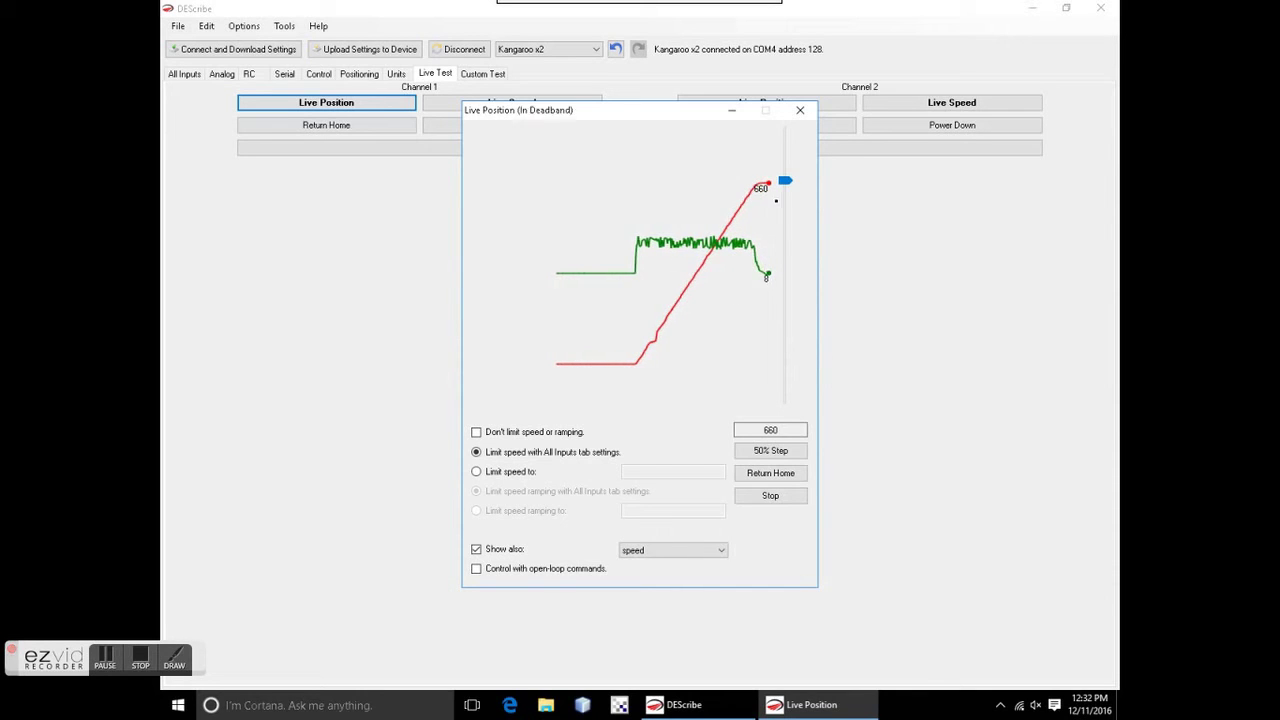
mouse_move(785, 181)
mouse_down()
mouse_move(790, 221)
mouse_move(807, 189)
mouse_move(790, 394)
mouse_move(815, 398)
mouse_up()
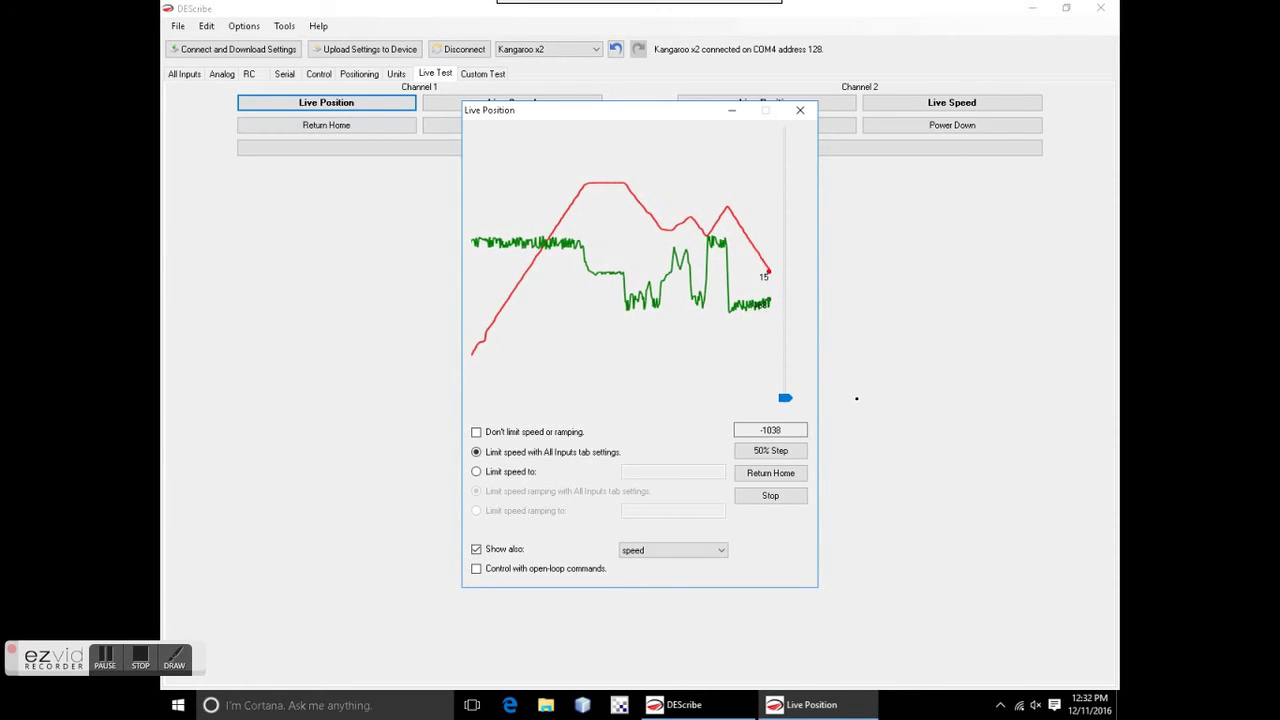